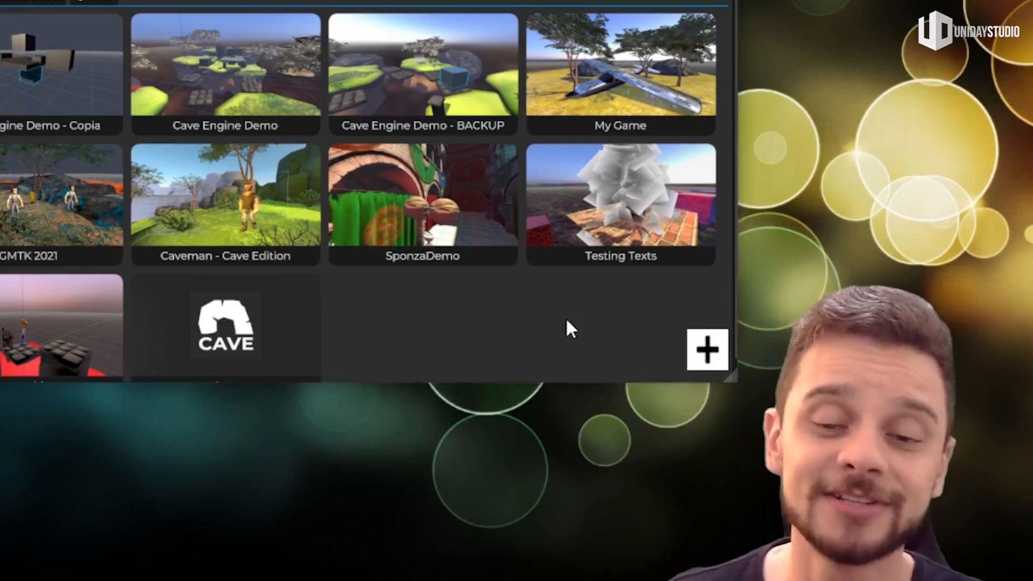
scroll(567, 320, "down", 1)
scroll(561, 313, "up", 1)
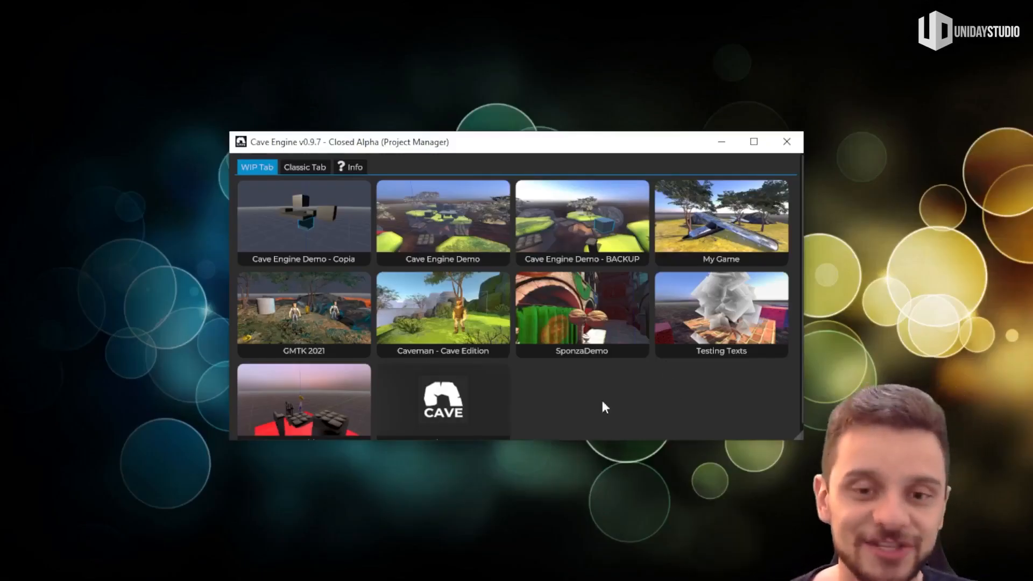
scroll(634, 404, "down", 1)
scroll(671, 410, "up", 1)
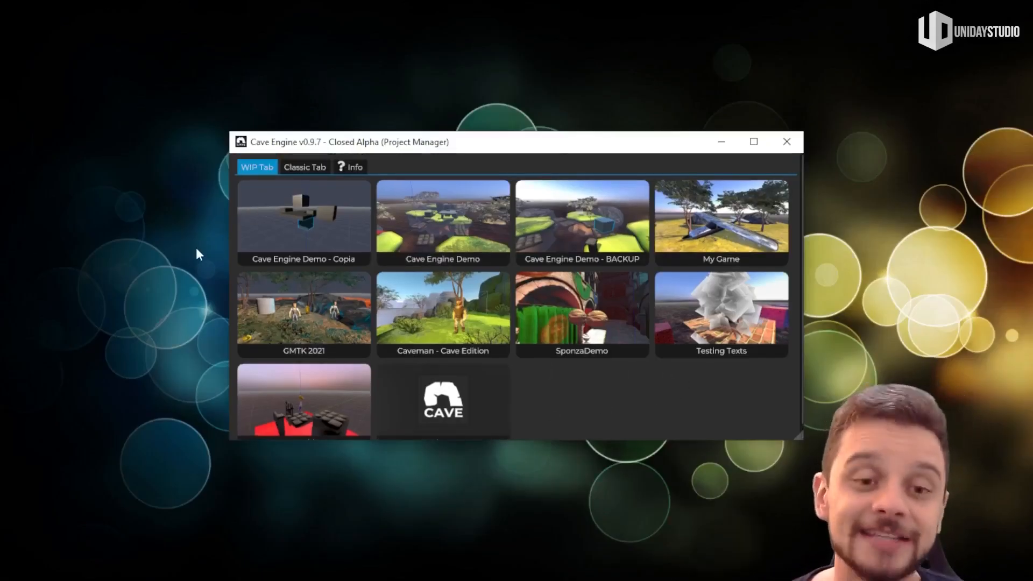
Check the engine version and graphics card information in the project manager, and return to the project thumbnails.
left_click(353, 165)
left_click(353, 190)
left_click(281, 222)
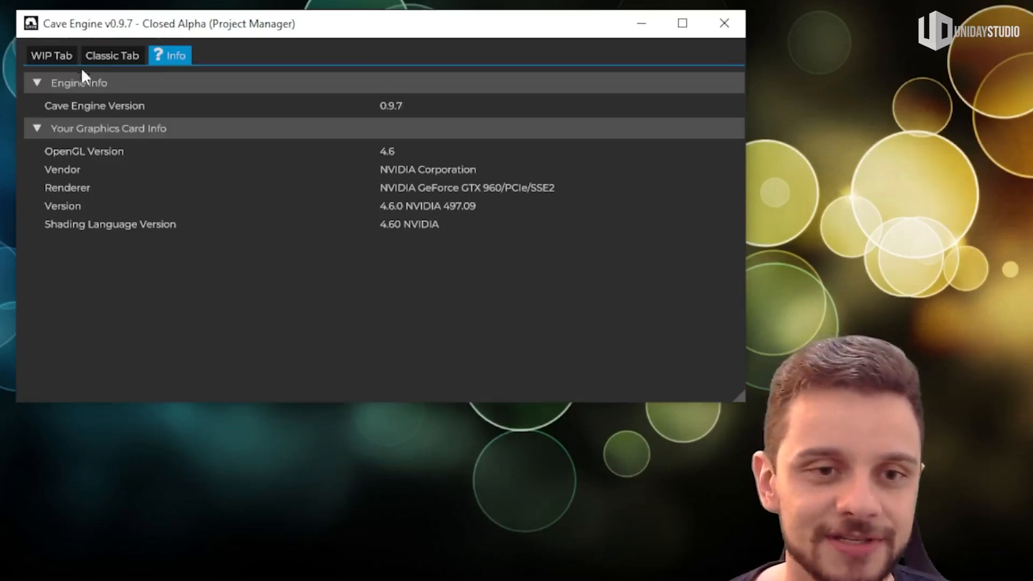
left_click(41, 58)
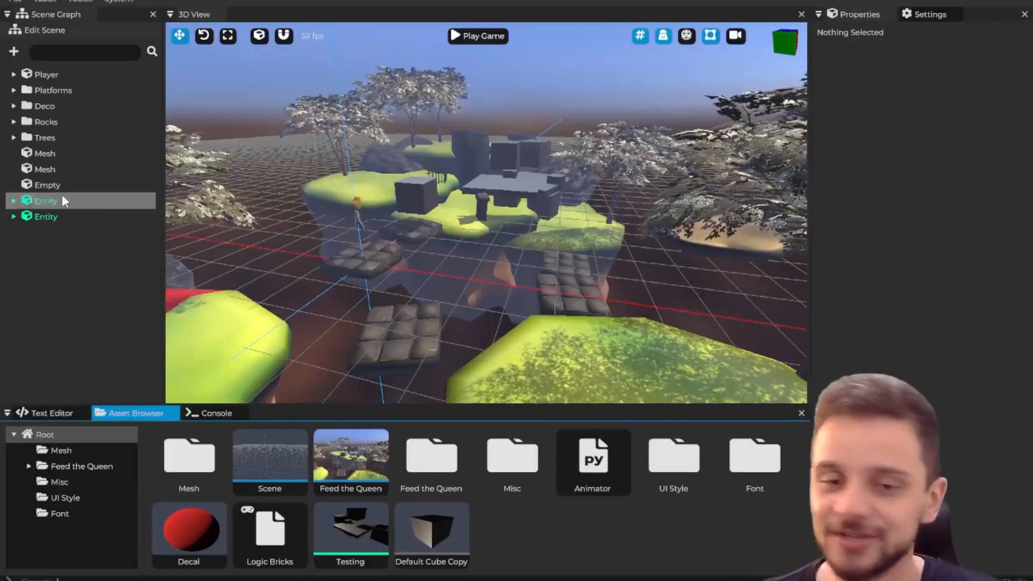
Examine the two entities based on the Testing template by expanding each one's child meshes in the scene hierarchy.
right_click_drag(502, 311, 469, 297)
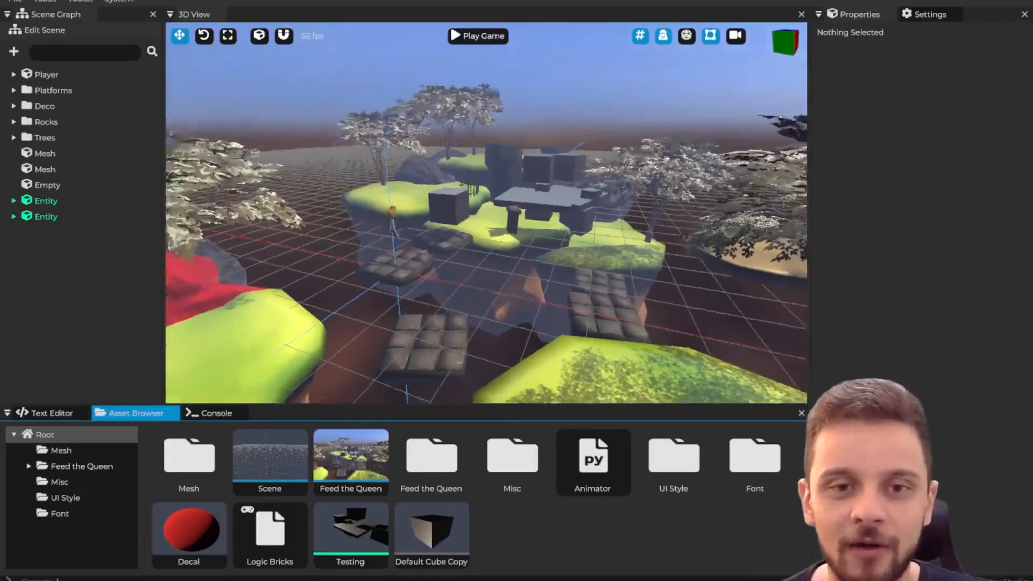
key("w")
key("s")
right_click_drag(469, 297, 561, 284)
key("a")
key("w")
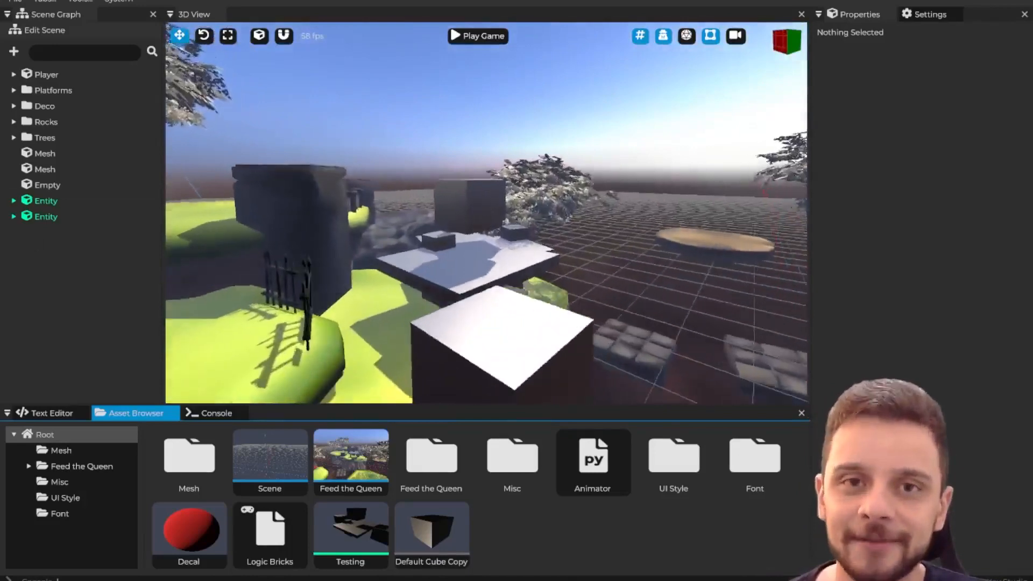
key("w")
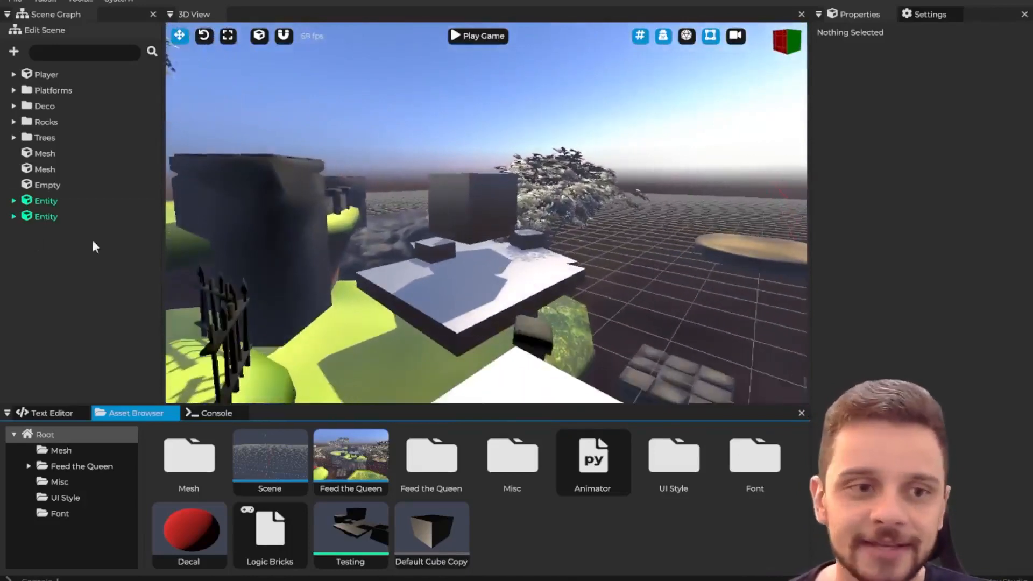
left_click(42, 219)
double_click(27, 201)
left_click(482, 276)
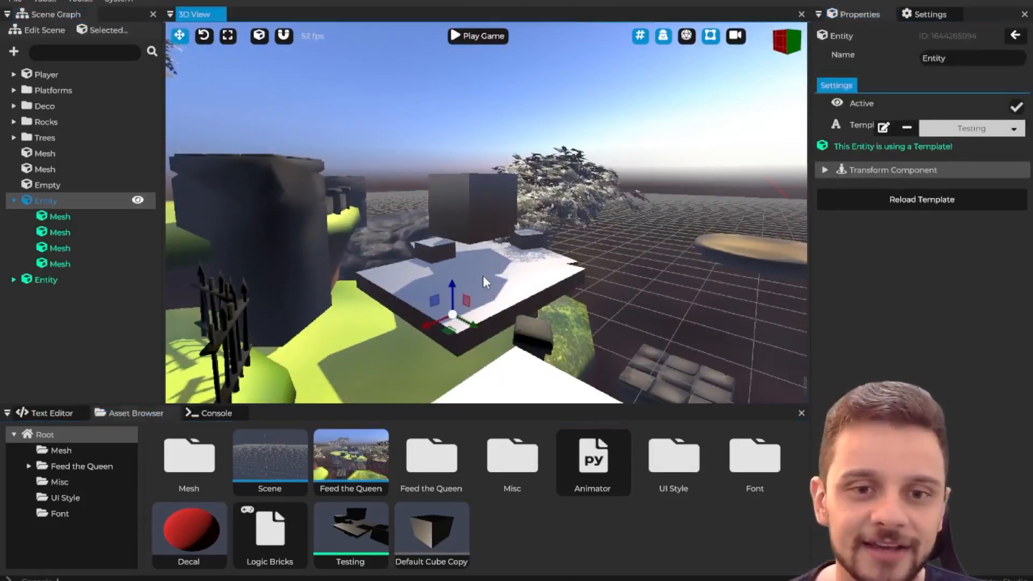
double_click(21, 280)
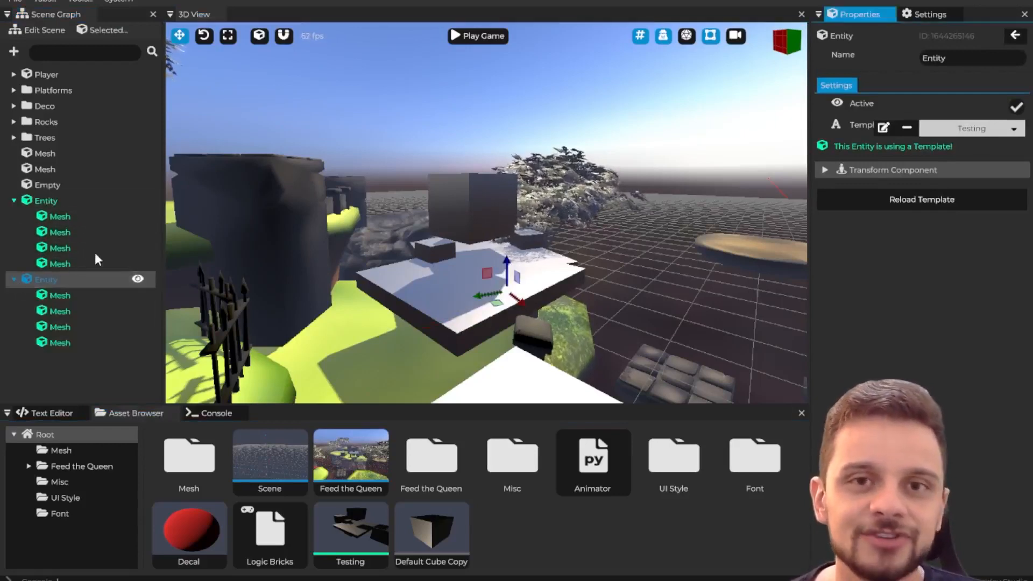
Move the second Testing template entity away from the first so the two platforms stand apart.
left_click_drag(498, 304, 735, 347)
right_click_drag(579, 306, 642, 395)
left_click(370, 292)
left_click_drag(387, 319, 340, 346)
right_click_drag(340, 346, 398, 342)
right_click_drag(591, 264, 520, 257)
left_click(536, 260)
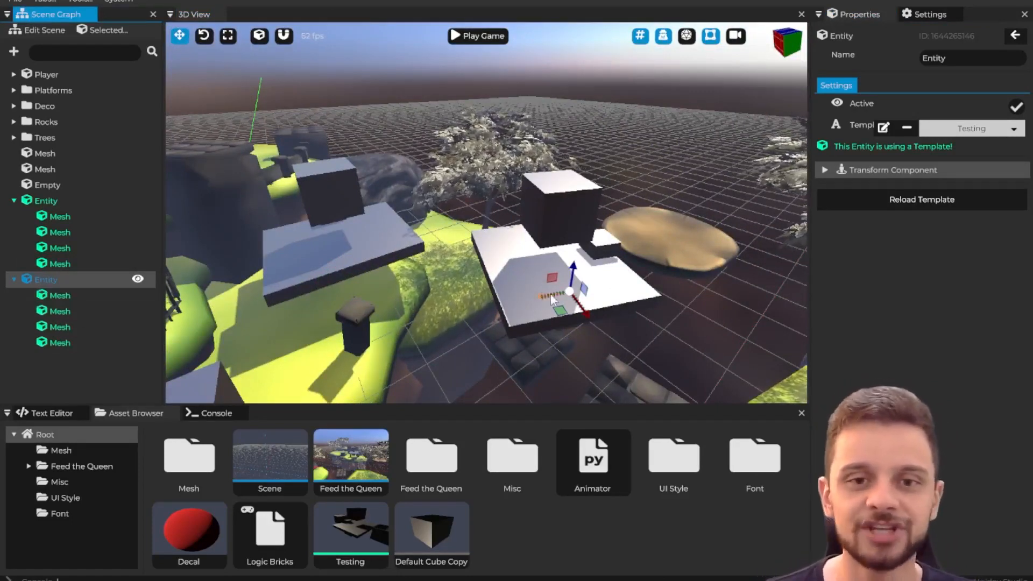
mouse_move(558, 312)
left_mouse_down()
mouse_move(530, 321)
mouse_move(543, 323)
left_mouse_up()
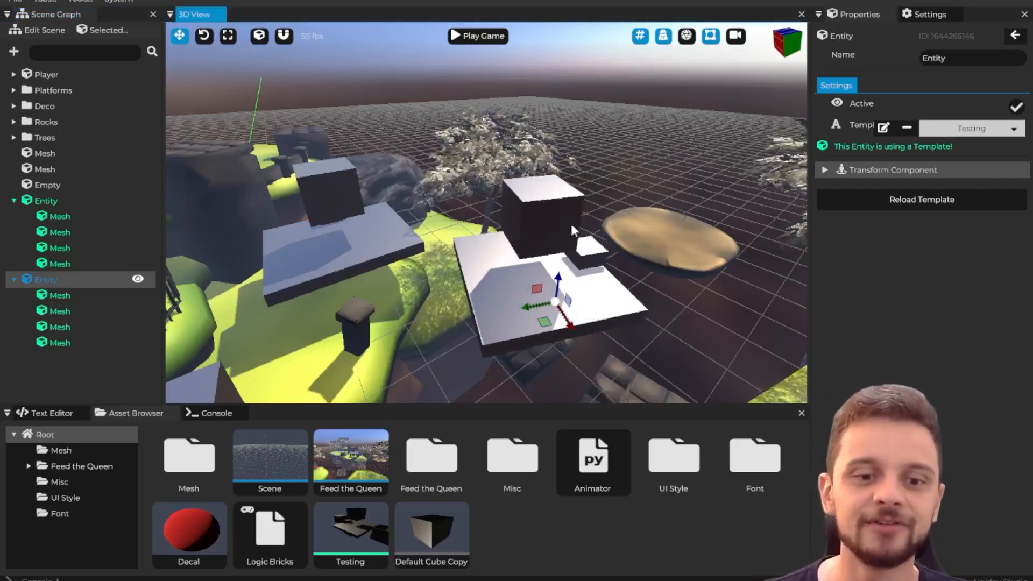
Open the Testing template and change the mesh of the cube floating above the platform to Default Sphere.
double_click(356, 529)
middle_click_drag(452, 204, 487, 239)
left_click(465, 110)
middle_click_drag(593, 221, 588, 230)
middle_click_drag(490, 161, 498, 189)
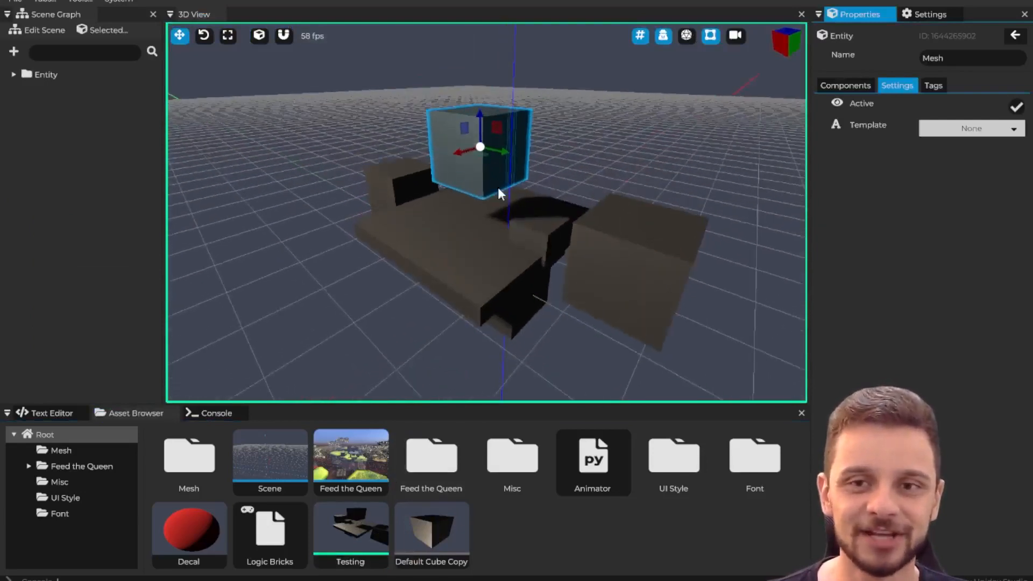
left_click(837, 85)
left_click(866, 126)
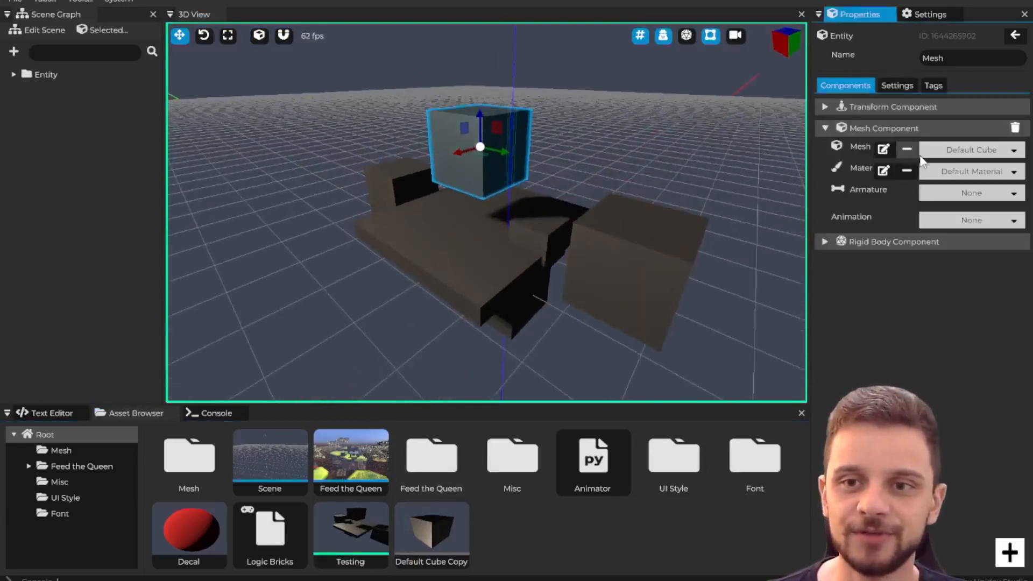
left_click(961, 150)
type("Spe")
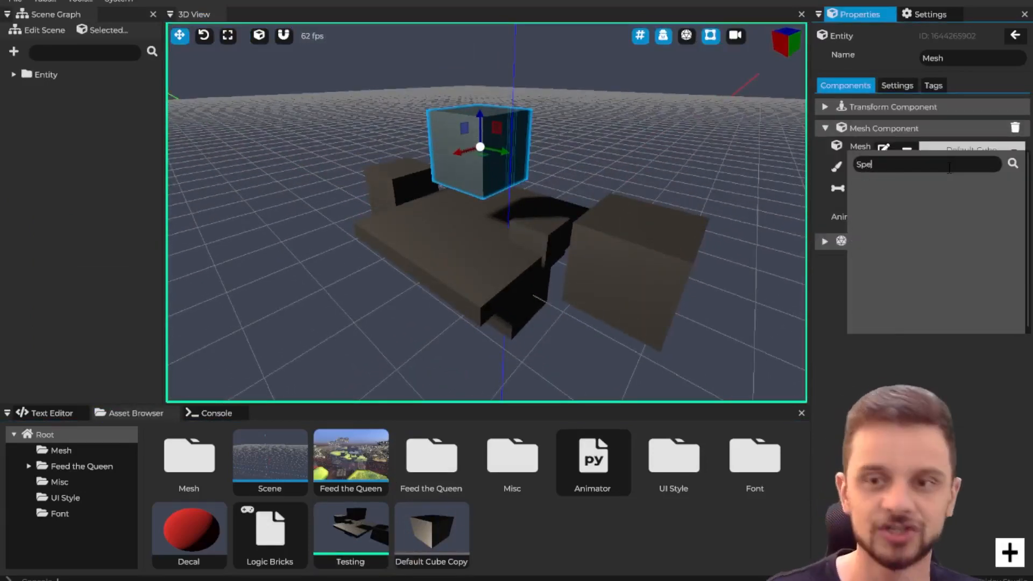
type("p")
left_click(889, 184)
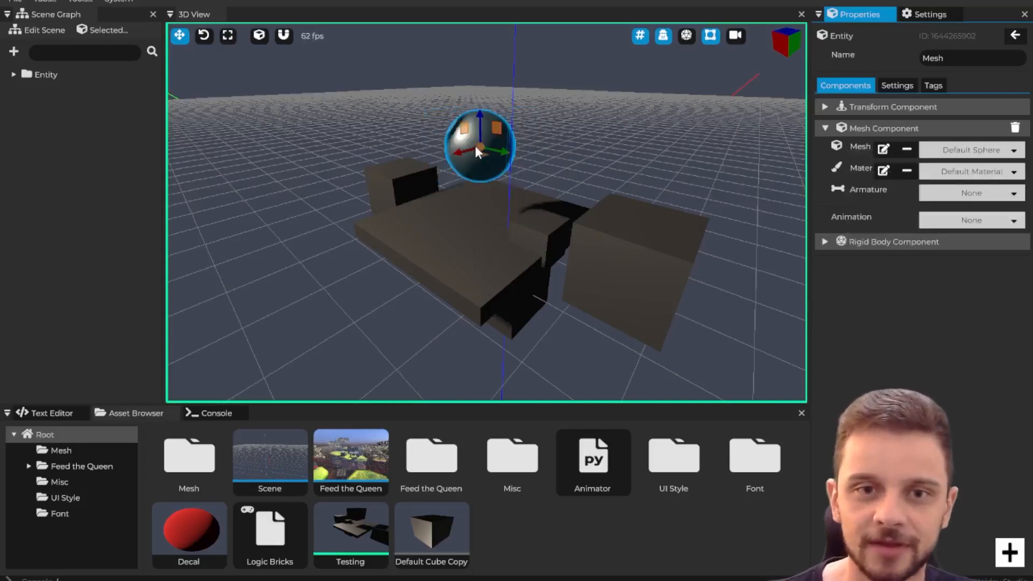
Delete the large cube beside the platform and duplicate the sphere twice, placing the copies around the platform.
left_click(650, 260)
key("Delete")
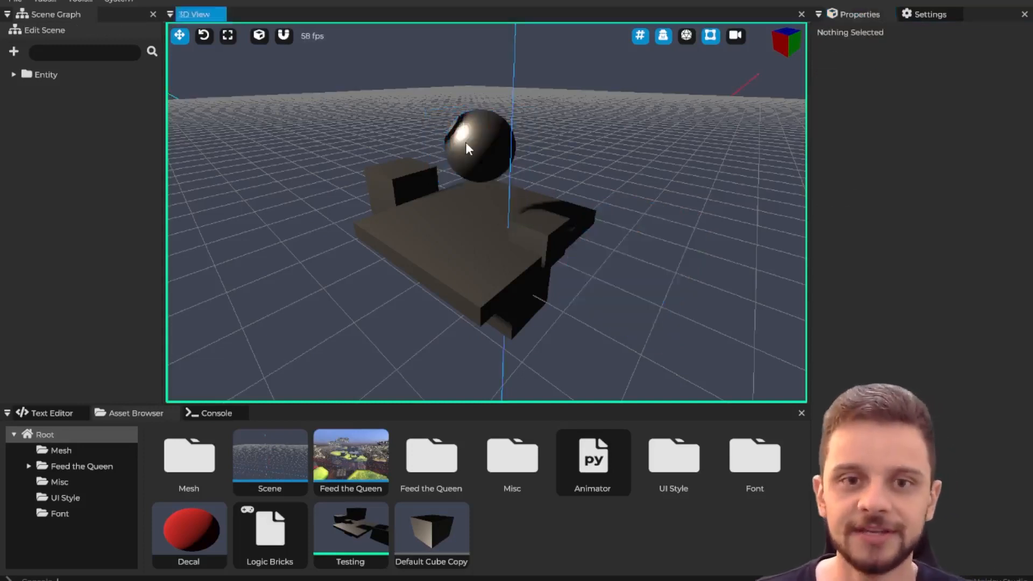
left_click(466, 142)
key("ctrl+d")
left_click_drag(498, 127, 496, 200)
key("ctrl+d")
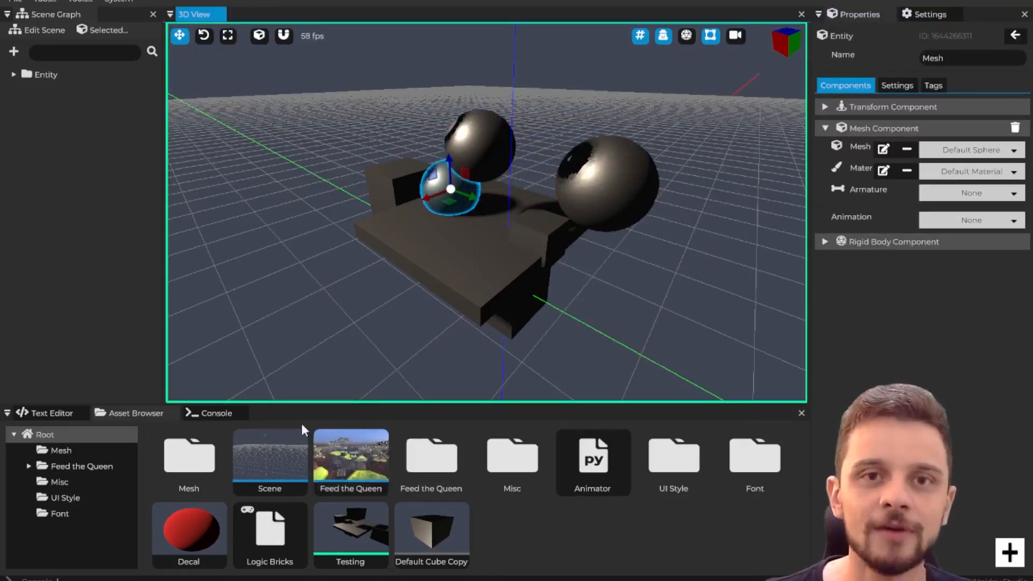
Reopen the Feed the Queen scene and examine both Testing template entities for the template edits.
double_click(350, 457)
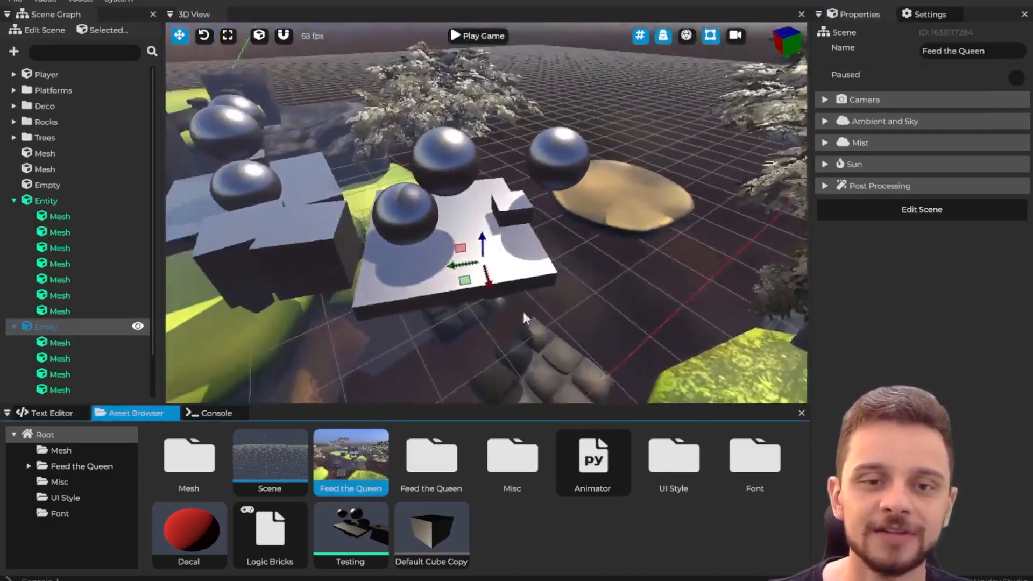
left_click(310, 242)
right_click_drag(311, 242, 487, 211)
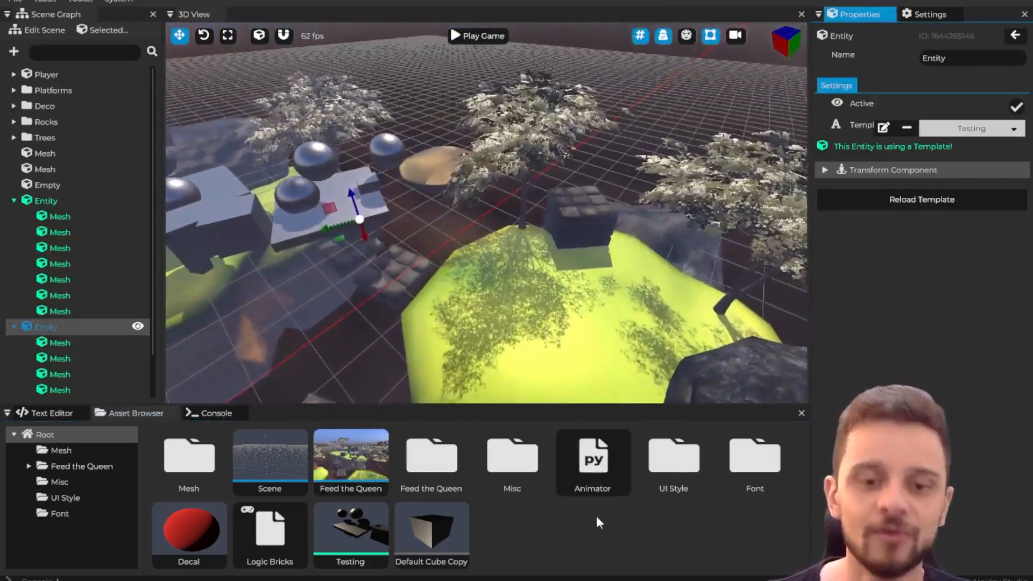
Create a new Entity Template asset in the Root folder and name it Enemy.
right_click(560, 522)
mouse_move(624, 508)
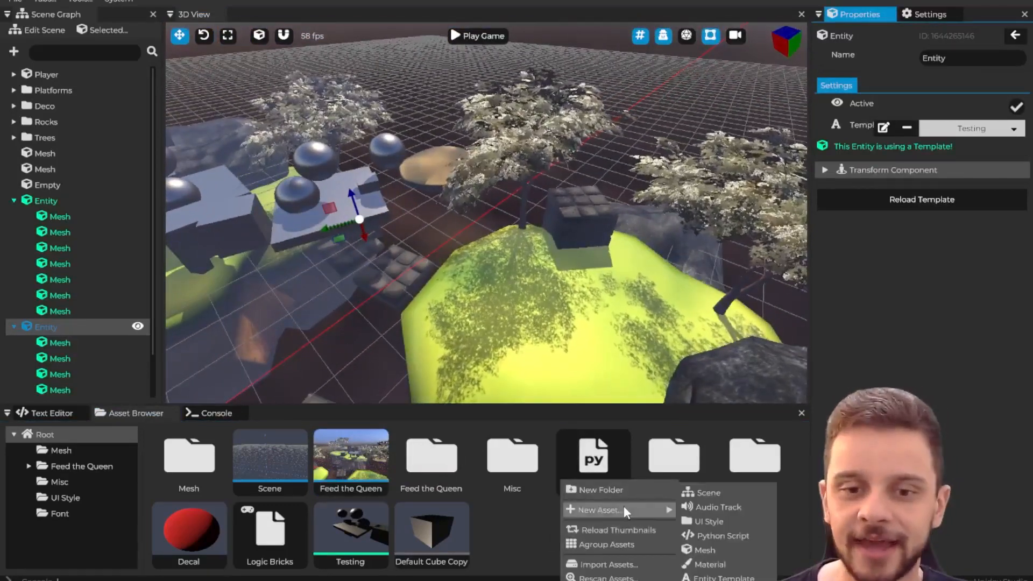
left_click(721, 578)
left_click(508, 520)
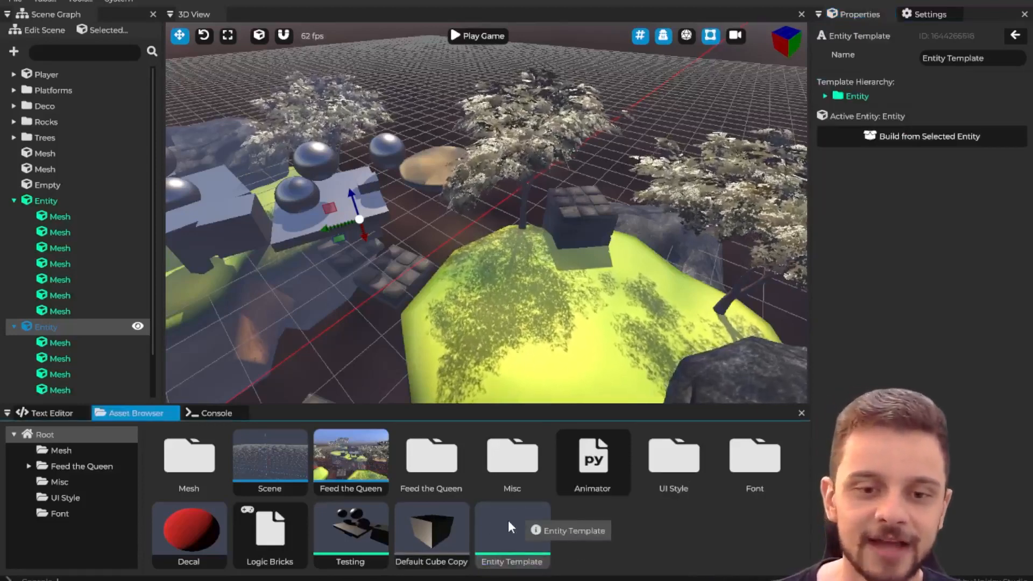
right_click(521, 529)
double_click(623, 520)
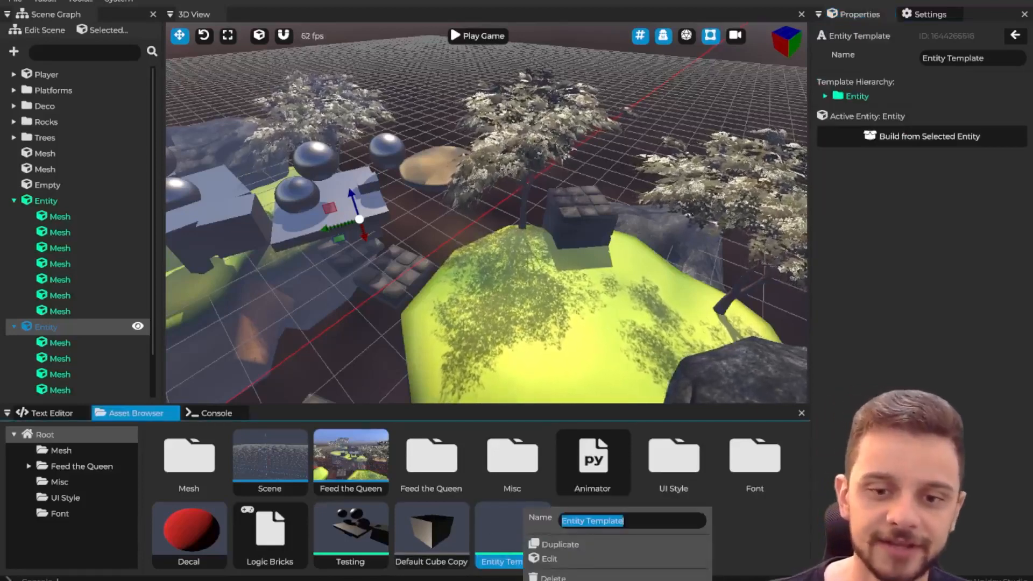
type("Enemy")
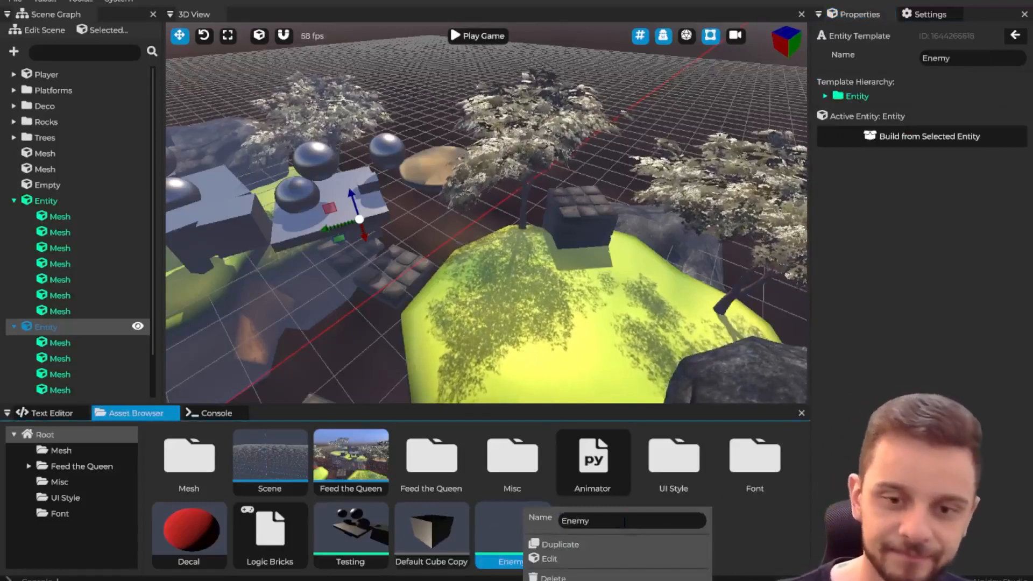
left_click(729, 520)
Open the Enemy template for editing and add a new Mesh entity to it.
double_click(518, 528)
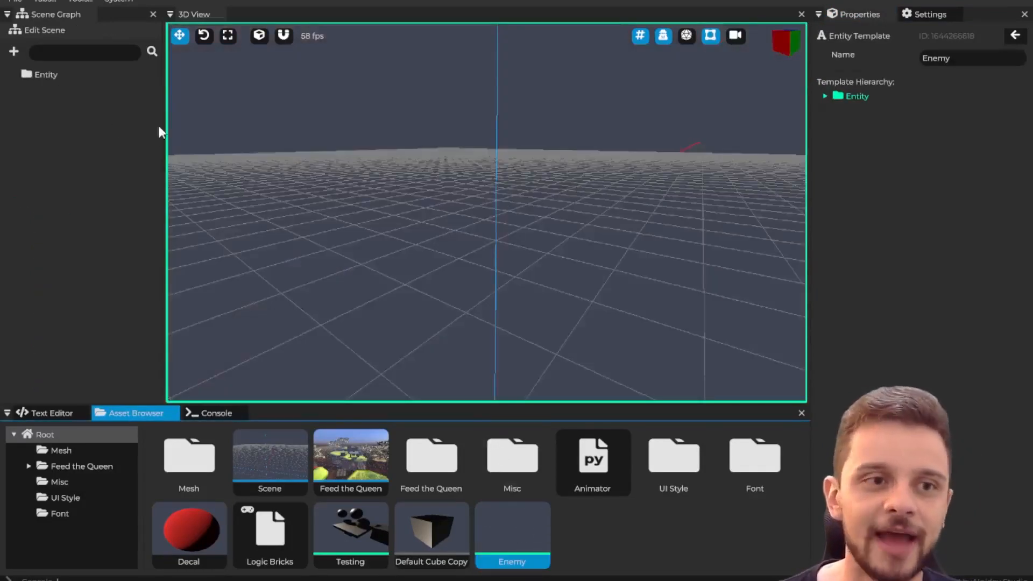
right_click(540, 157)
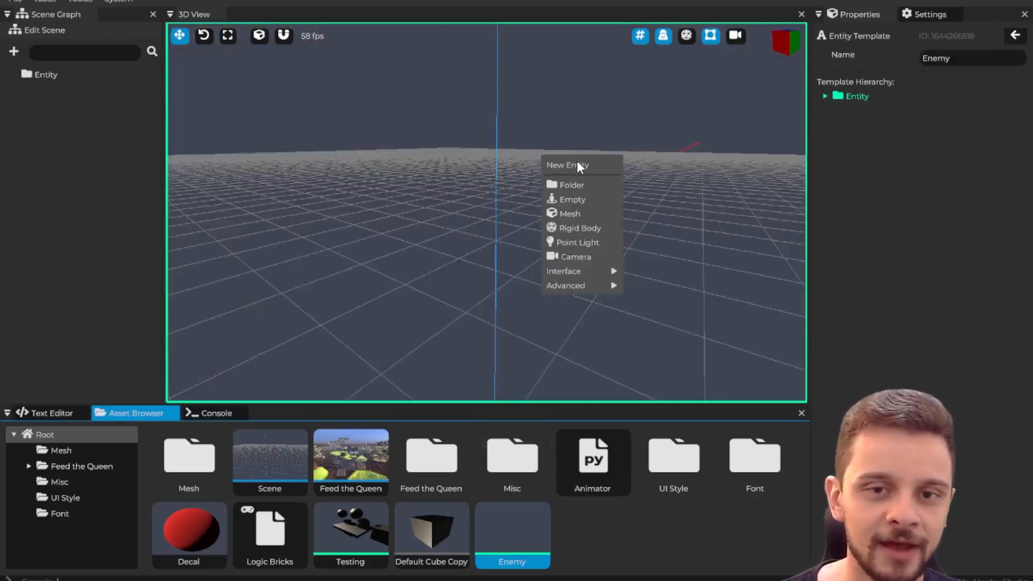
left_click(582, 213)
key("s")
right_click_drag(532, 239, 559, 291)
key("a")
right_click_drag(463, 214, 495, 216)
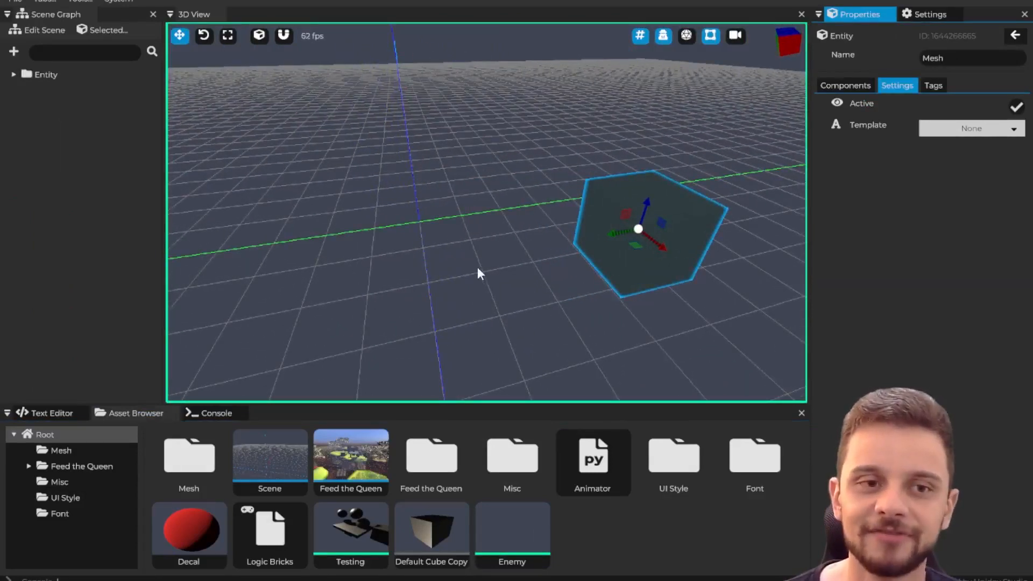
Set the new mesh's position to 0 m on X, Y and Z.
left_click(844, 84)
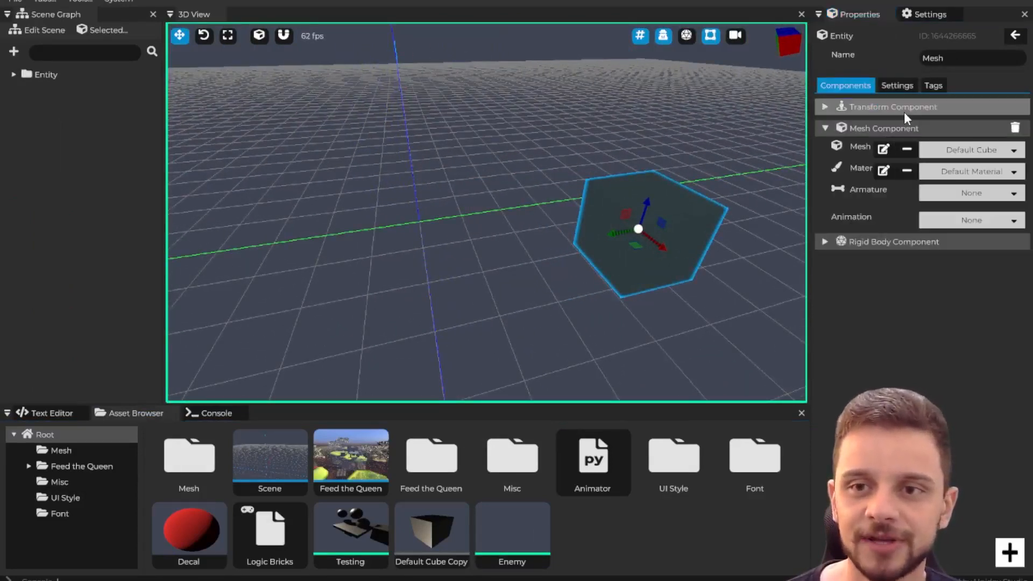
type("0")
key("Tab")
type("0")
key("Tab")
type("0")
key("Return")
key("d")
right_click_drag(516, 210, 532, 253)
key("a")
key("w")
key("e")
key("w")
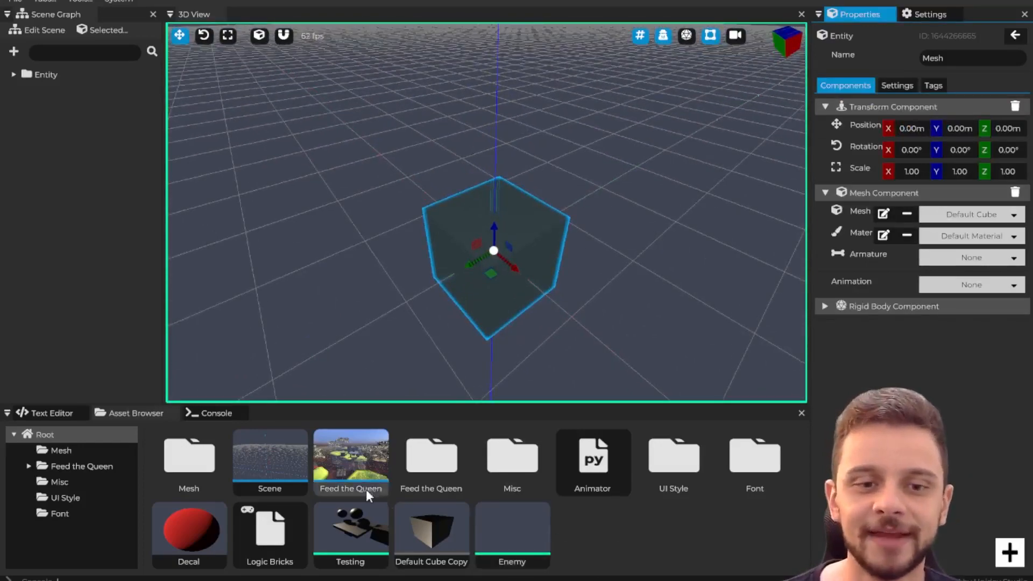
Open the Feed the Queen scene and place an instance of the Enemy template on the green grassy island.
double_click(364, 453)
right_click_drag(487, 211, 514, 177)
key("w")
left_click_drag(519, 546, 557, 245)
left_click_drag(574, 200, 573, 201)
right_click_drag(574, 201, 594, 190)
key("a")
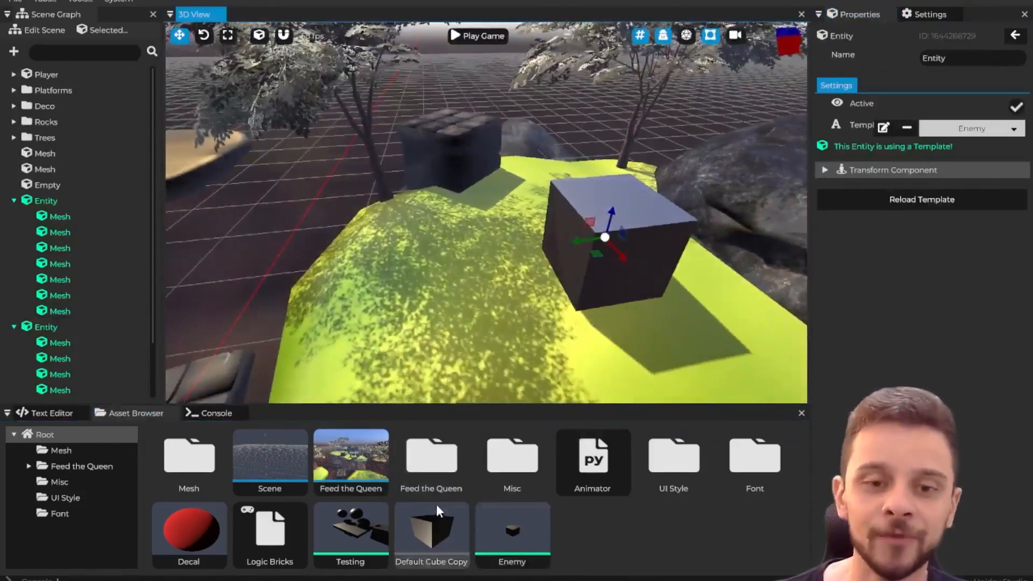
Reopen the Enemy template and replace its cube's mesh with Guy-Mesh from the Feed the Queen folder.
double_click(501, 519)
right_click_drag(490, 216, 484, 221)
key("w")
left_click(486, 220)
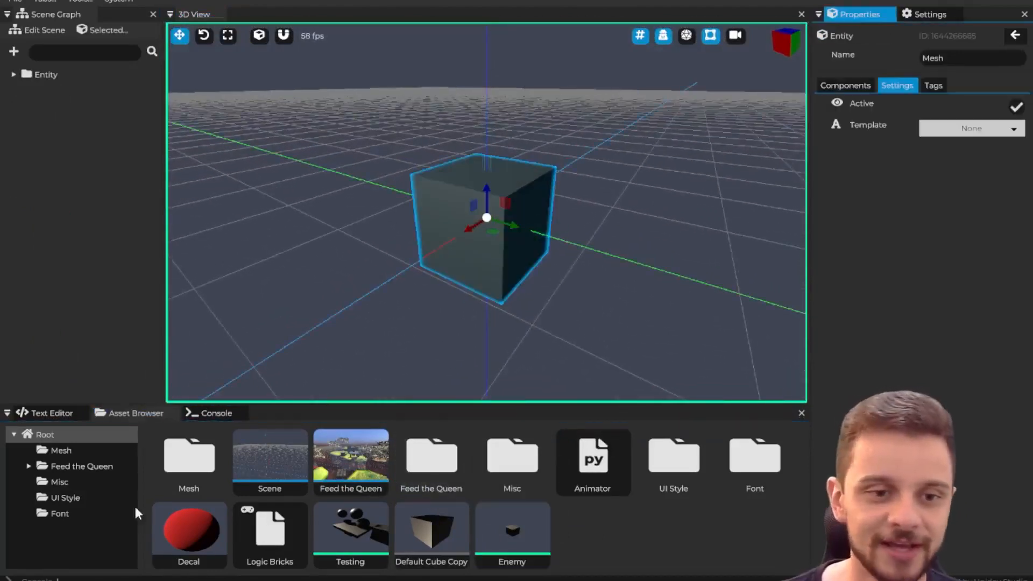
double_click(192, 457)
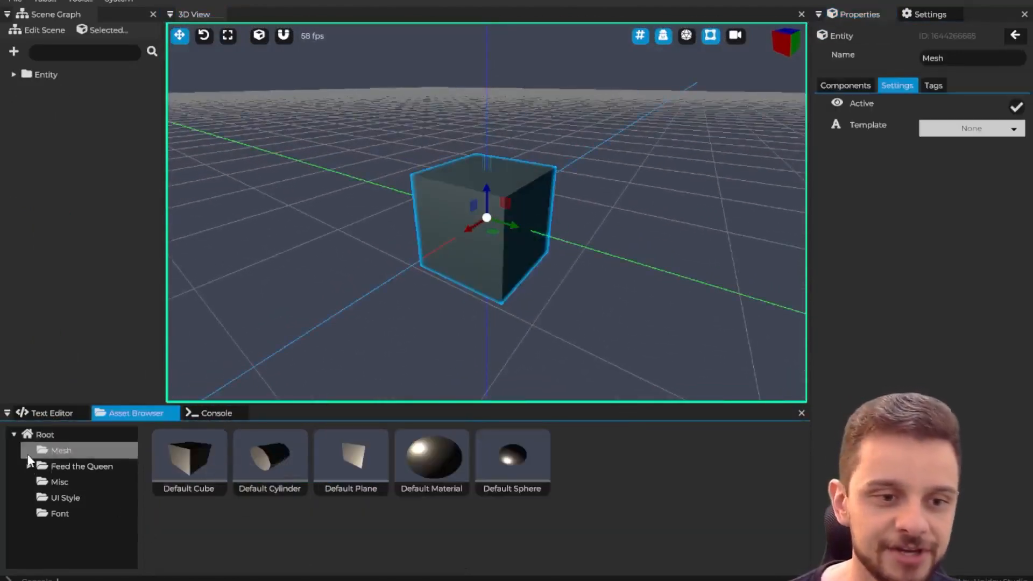
left_click(57, 464)
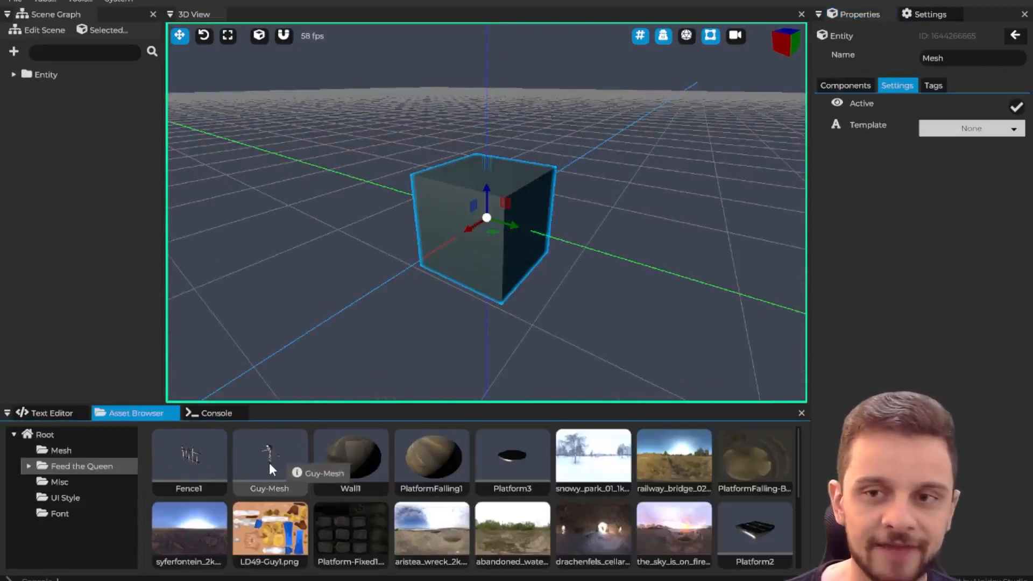
left_click(842, 86)
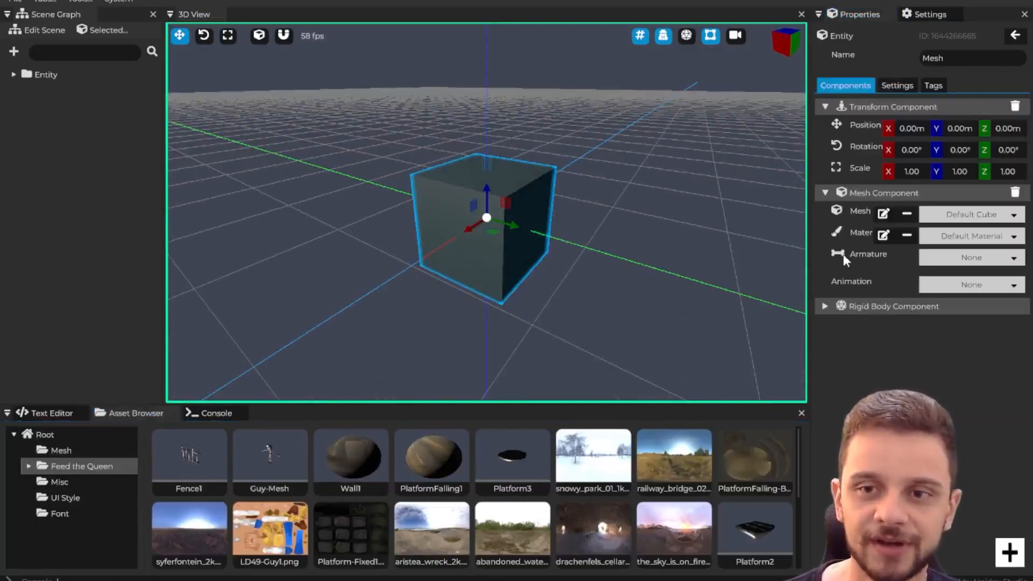
left_click_drag(274, 457, 971, 214)
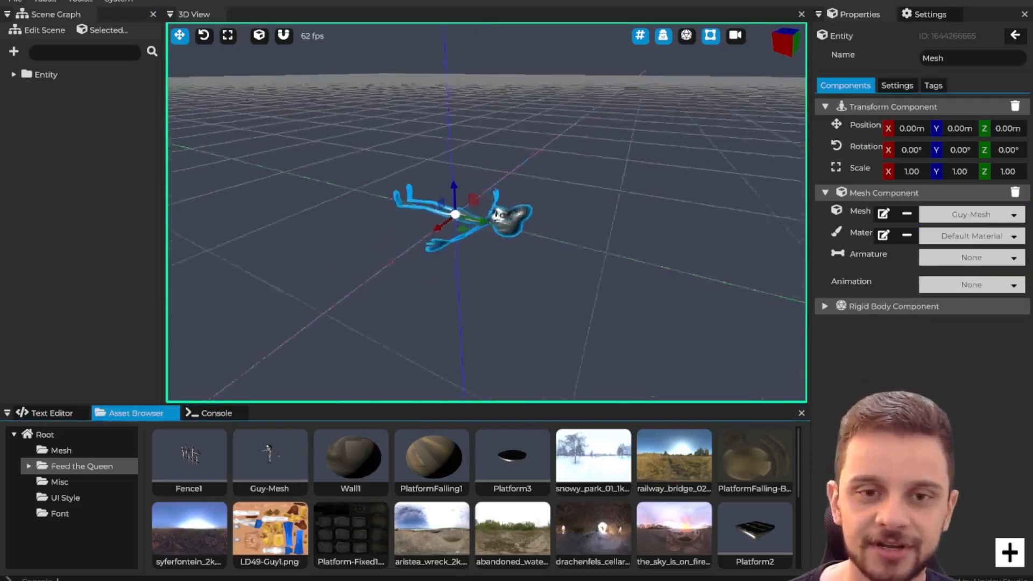
Apply the Guy-Mat material from the Feed the Queen folder to the character mesh.
scroll(454, 540, "down", 2)
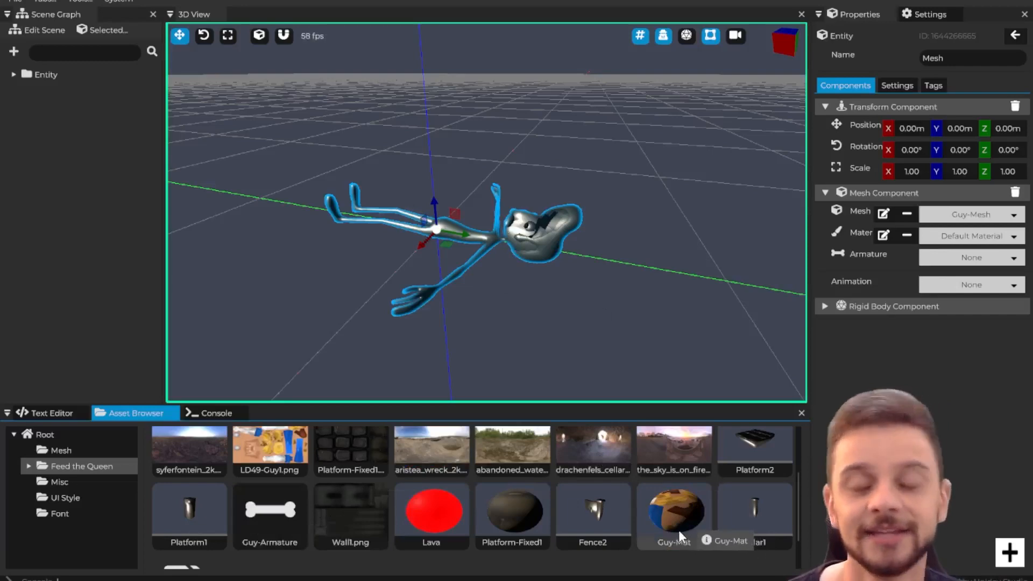
left_click_drag(675, 521, 540, 237)
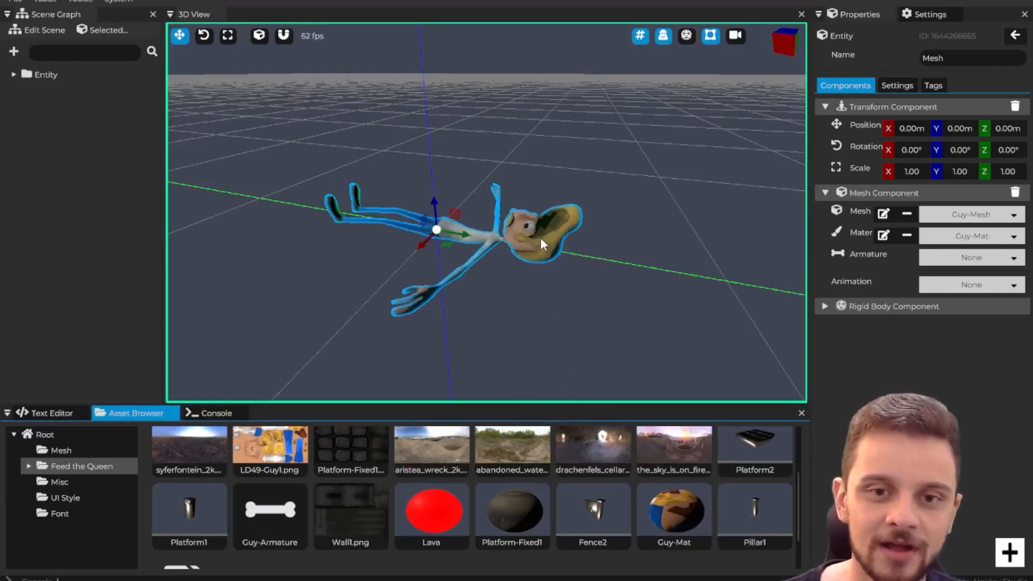
middle_click_drag(535, 295, 500, 248)
scroll(560, 216, "up", 5)
Assign Guy-Armature as the mesh's armature and set its animation to Guy-Idle1.
scroll(559, 215, "down", 5)
scroll(486, 247, "down", 3)
scroll(427, 514, "down", 2)
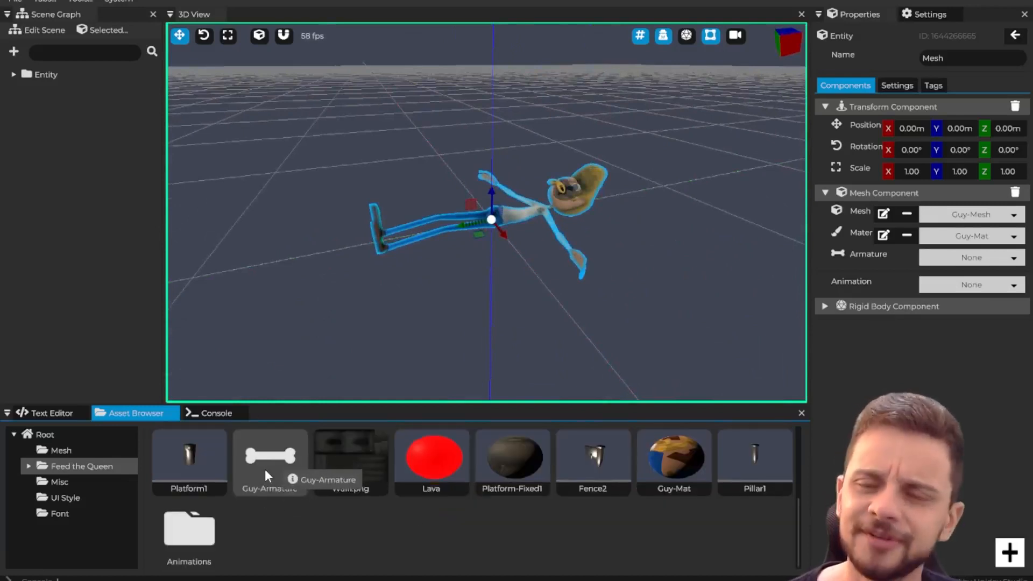
left_click_drag(264, 469, 888, 305)
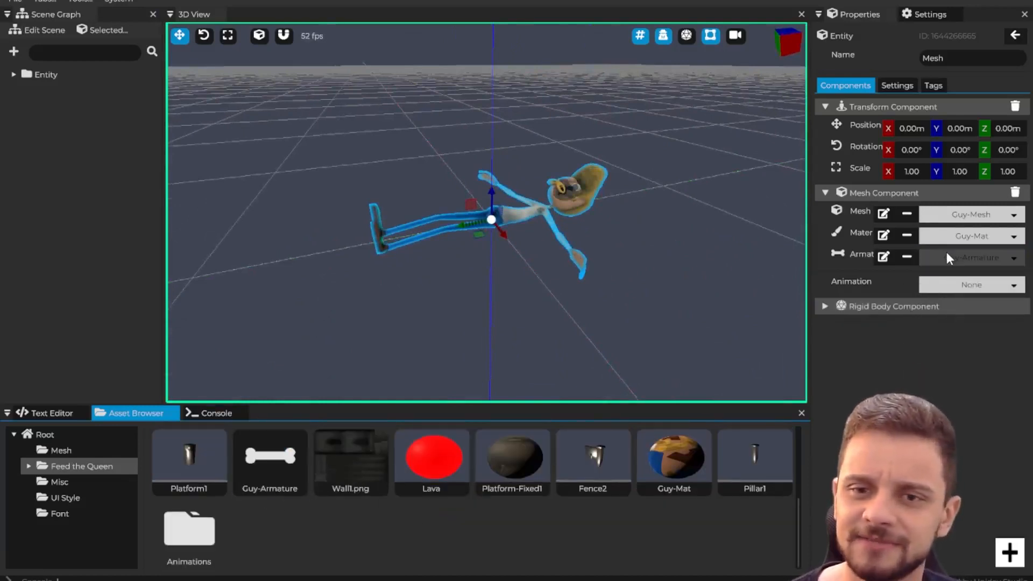
left_click_drag(946, 257, 947, 256)
left_click(957, 278)
left_click(995, 295)
Scale the character mesh uniformly down to 0.02 on all axes.
right_click_drag(604, 246, 490, 214)
key("e")
key("r")
left_click_drag(527, 289, 453, 328)
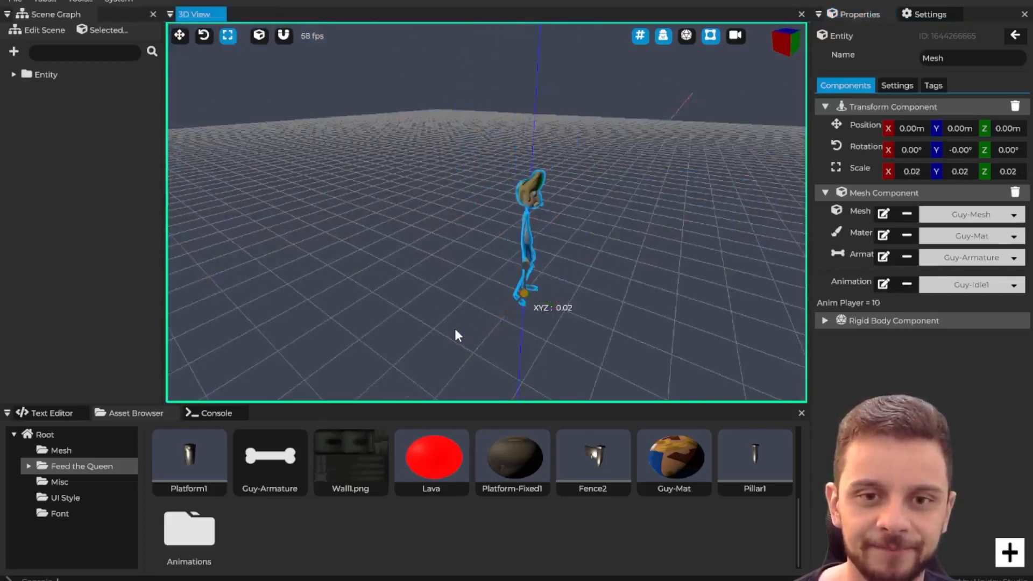
right_click_drag(541, 301, 574, 233)
key("w")
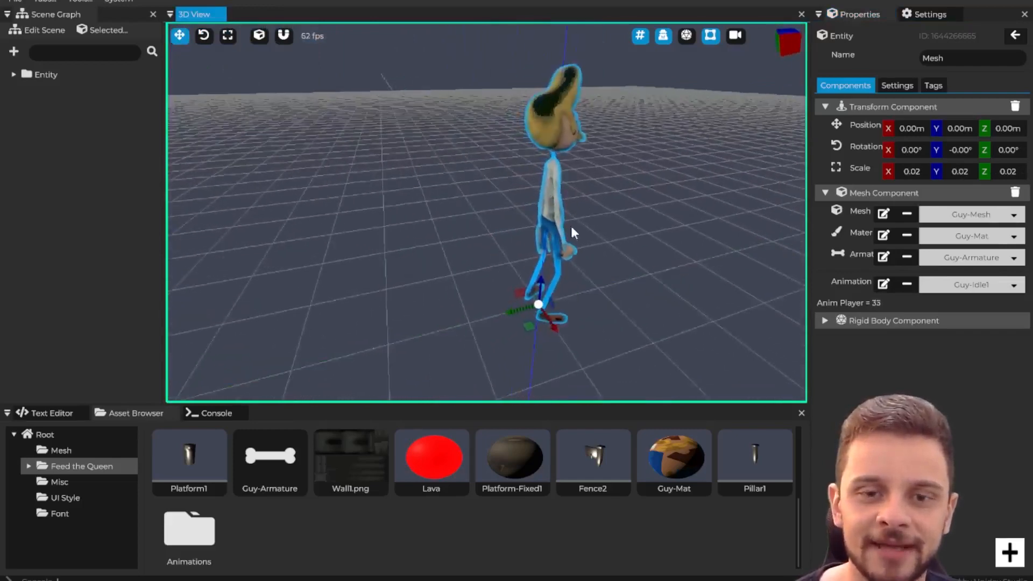
Open the Feed the Queen scene and place four more Enemy template instances, three on the grassy island and one on the neighbouring stone platform.
left_click(50, 433)
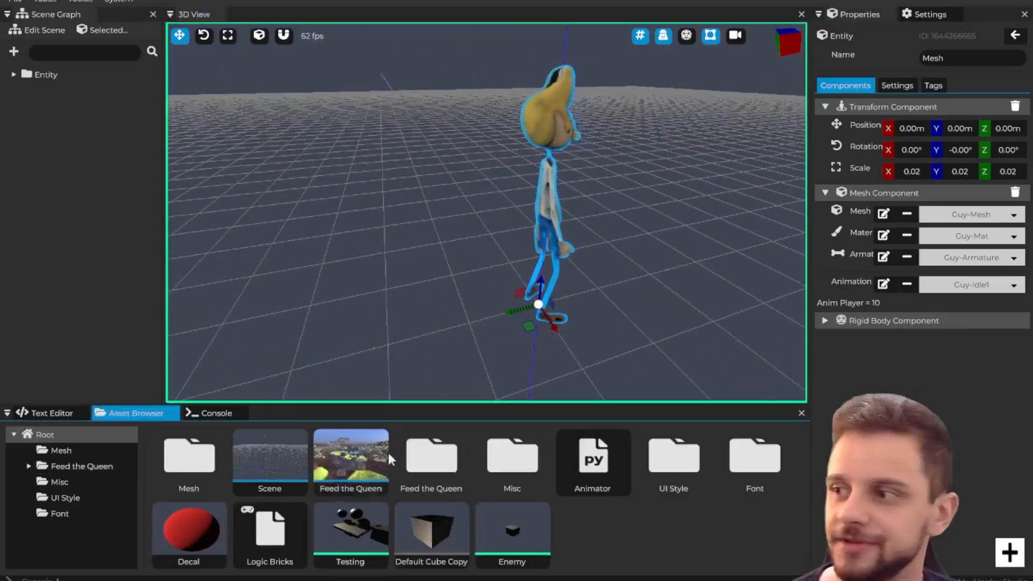
double_click(362, 447)
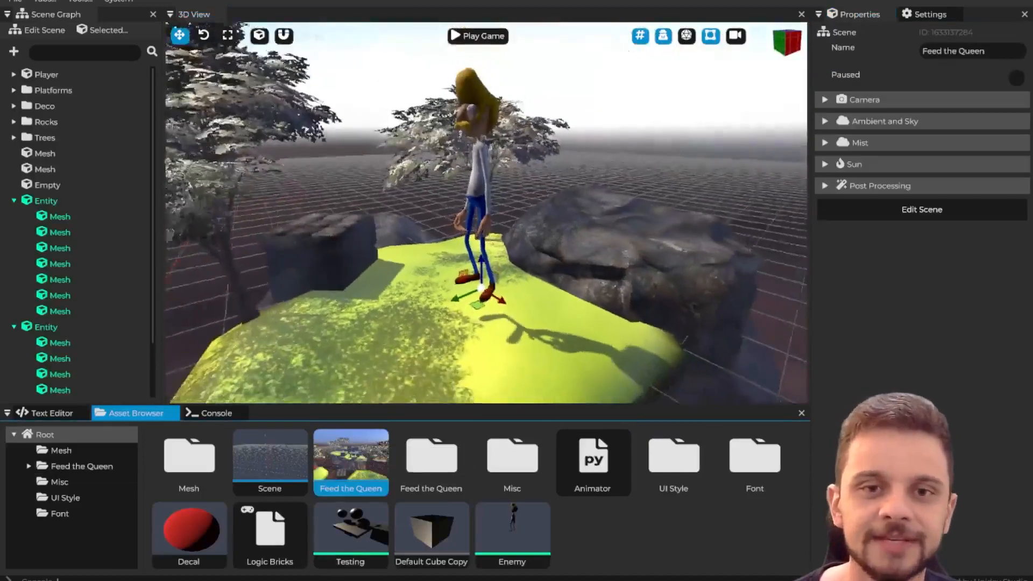
middle_click_drag(466, 267, 473, 280)
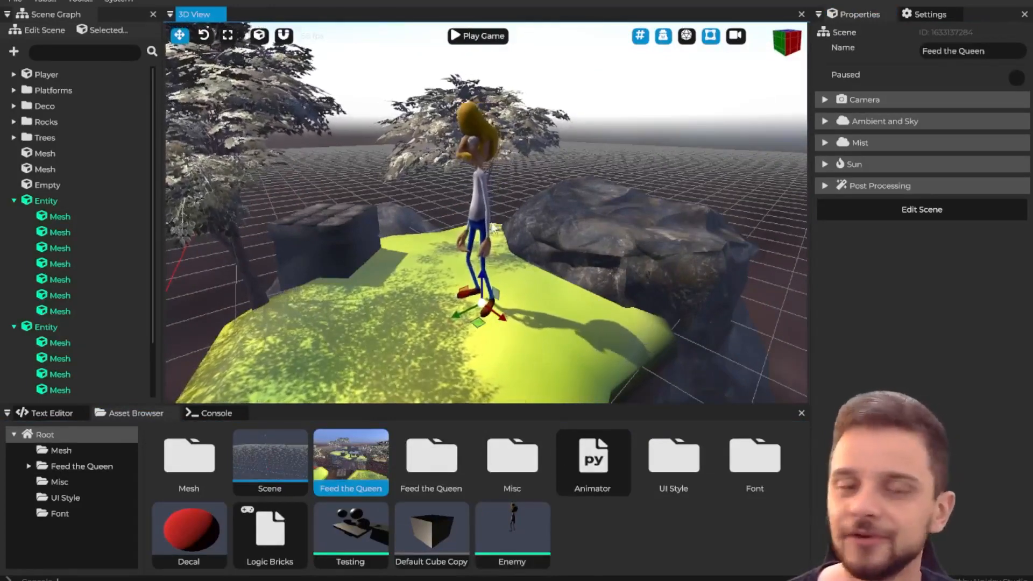
double_click(516, 538)
left_click_drag(479, 525, 570, 323)
right_click_drag(538, 250, 486, 217)
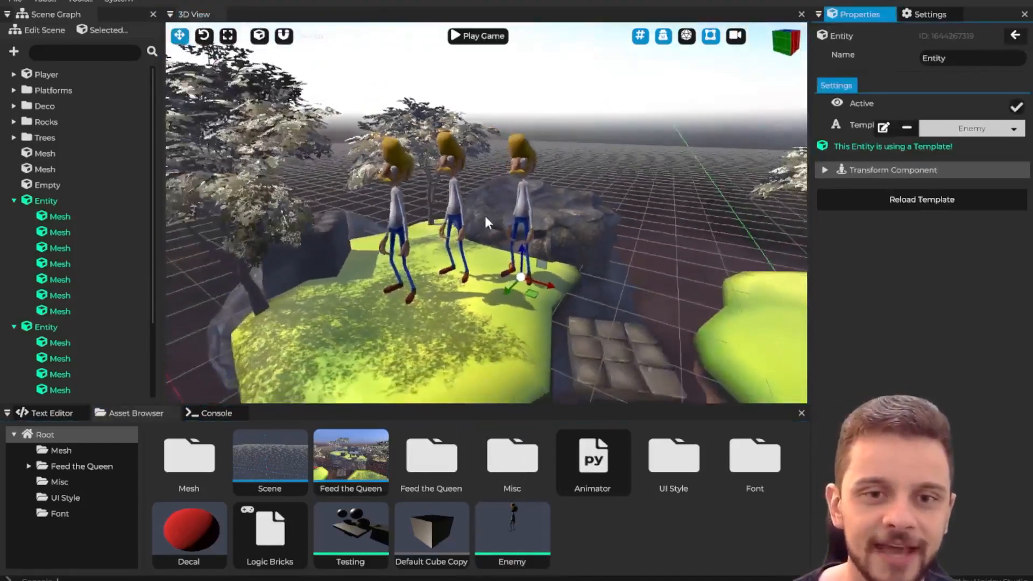
left_click_drag(527, 542, 486, 315)
left_click_drag(508, 511, 617, 341)
right_click_drag(561, 318, 532, 324)
Open the scene named Scene and place two Enemy instances on the plane and a Testing instance beyond the cube.
double_click(285, 464)
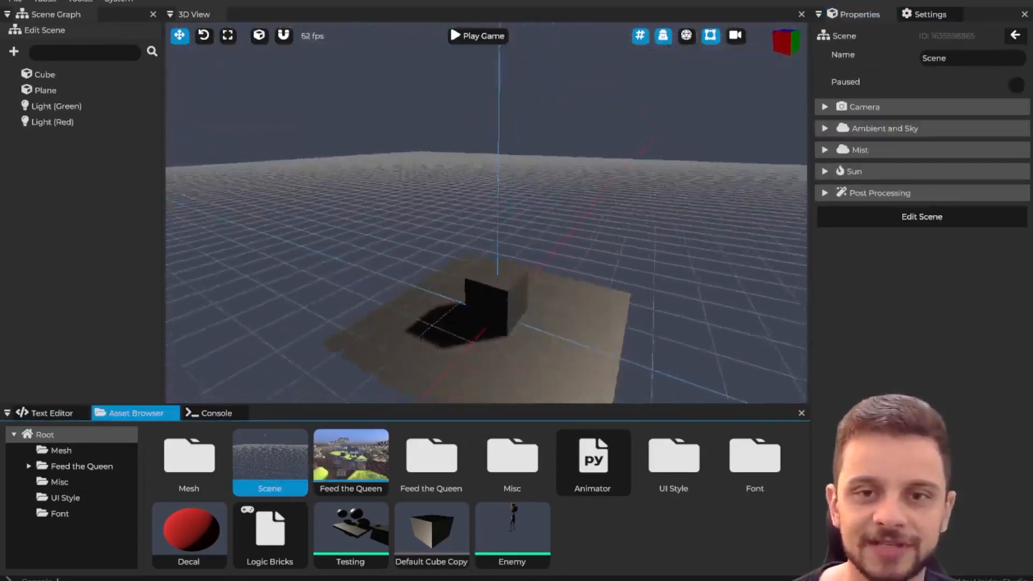
right_click_drag(563, 322, 547, 360)
left_click_drag(524, 486, 595, 339)
left_click_drag(527, 530, 472, 330)
right_click_drag(473, 331, 496, 379)
left_click_drag(350, 540, 533, 222)
right_click_drag(555, 230, 490, 217)
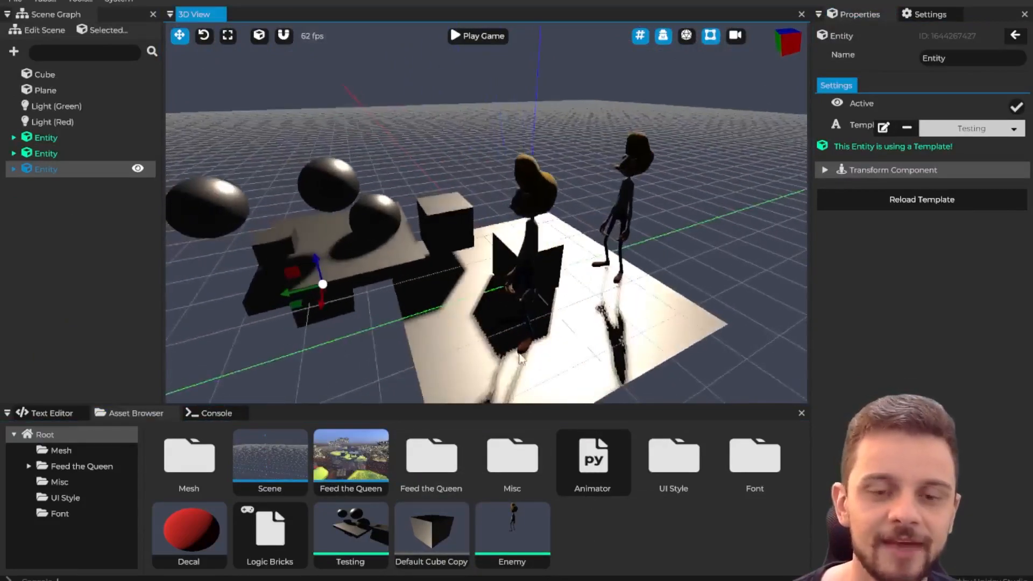
Reopen the Feed the Queen scene and start playing the game.
double_click(367, 447)
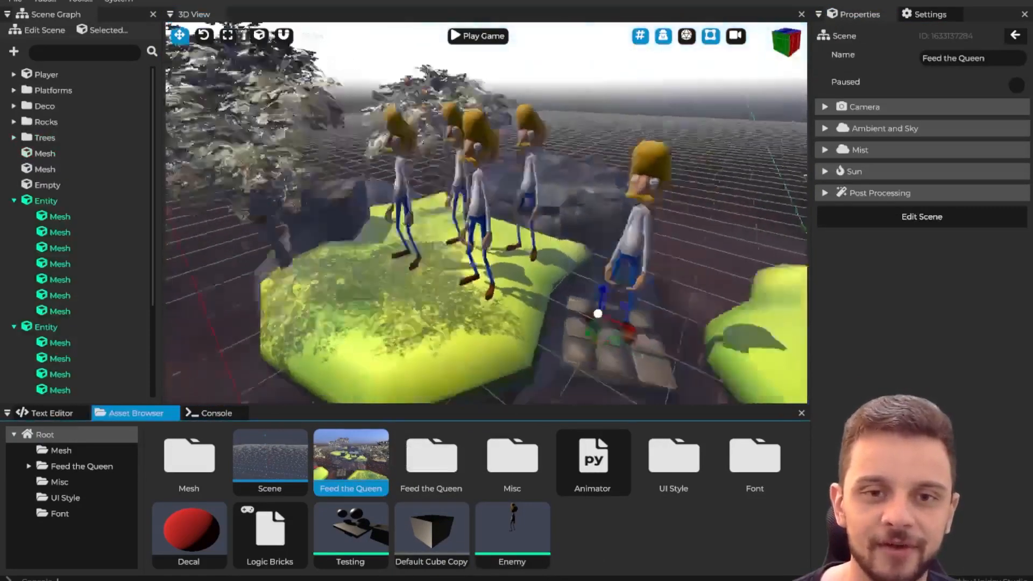
right_click_drag(586, 177, 521, 58)
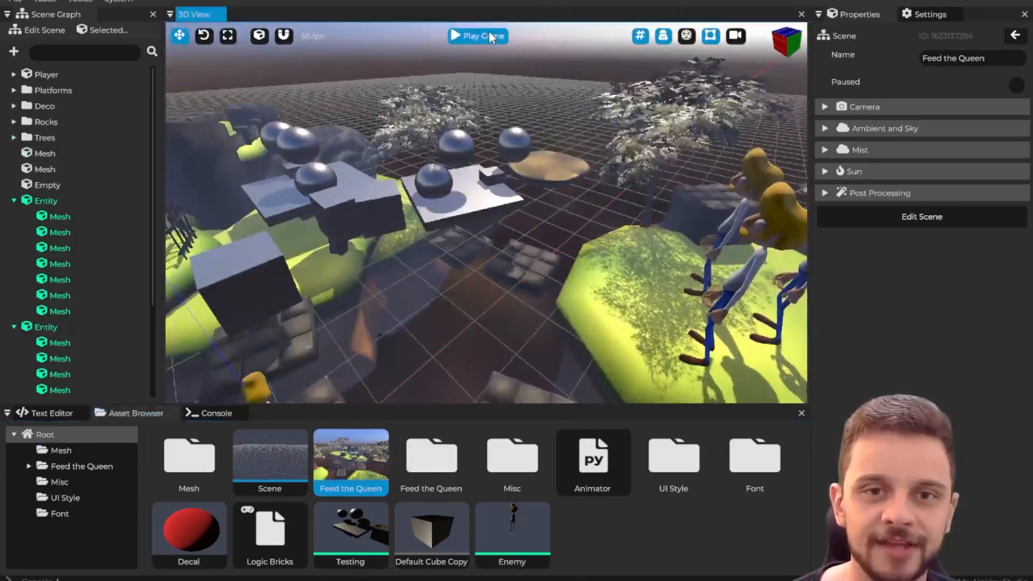
left_click(488, 36)
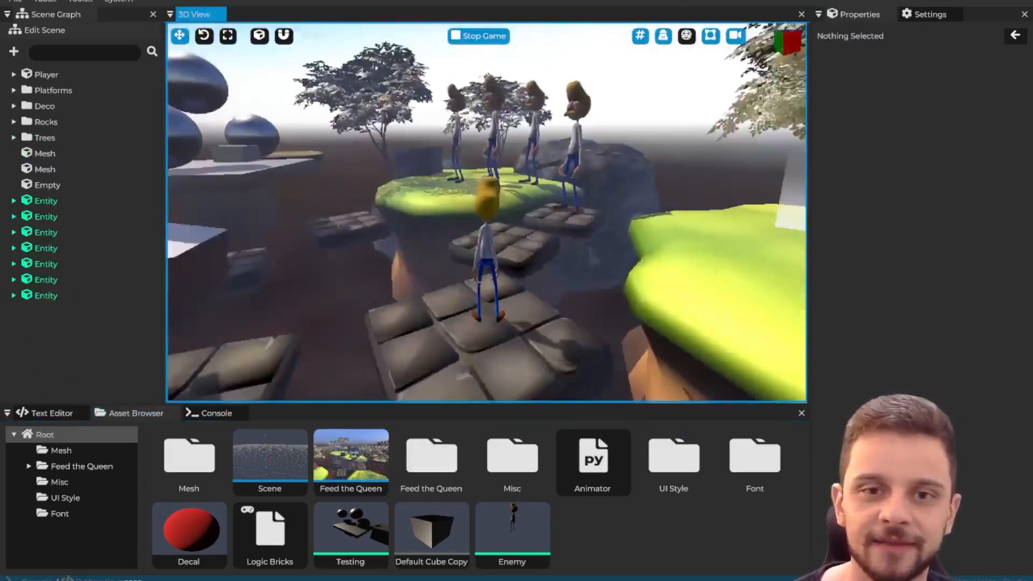
Walk and jump the player character across the platforms and islands to the enemies, and stop the game.
key("w")
key("space")
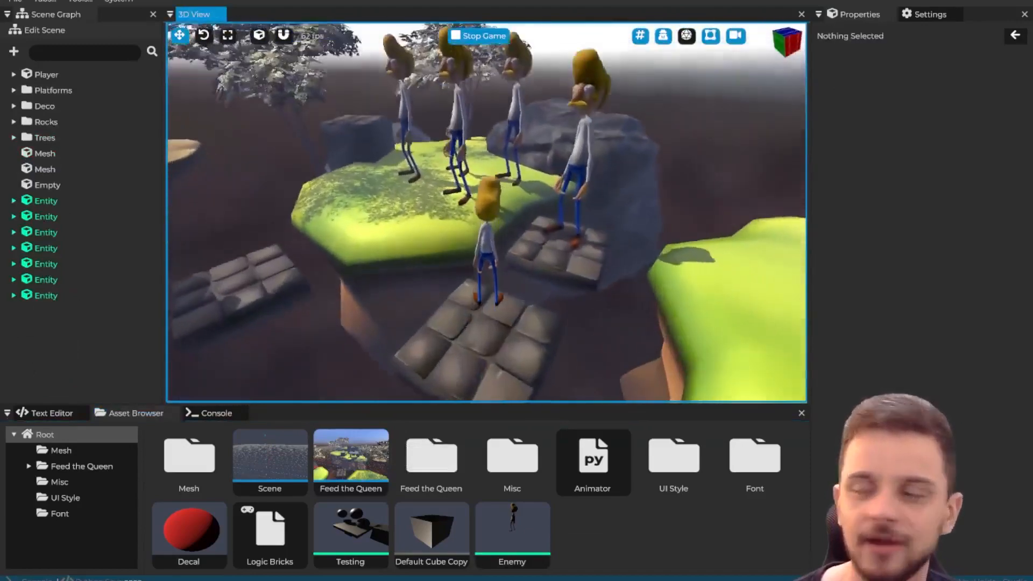
key("d")
key("w")
key("space")
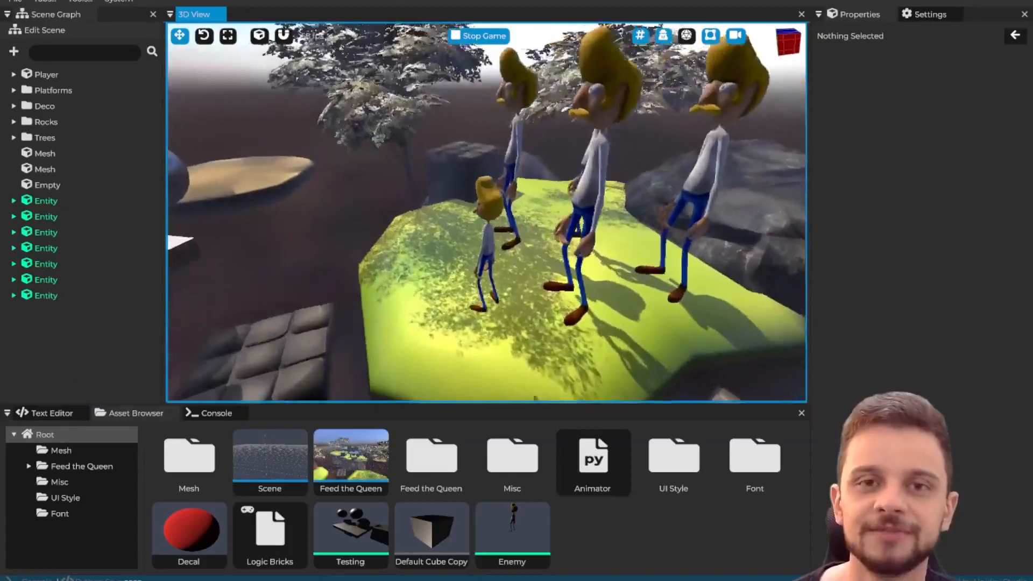
key("w")
key("space")
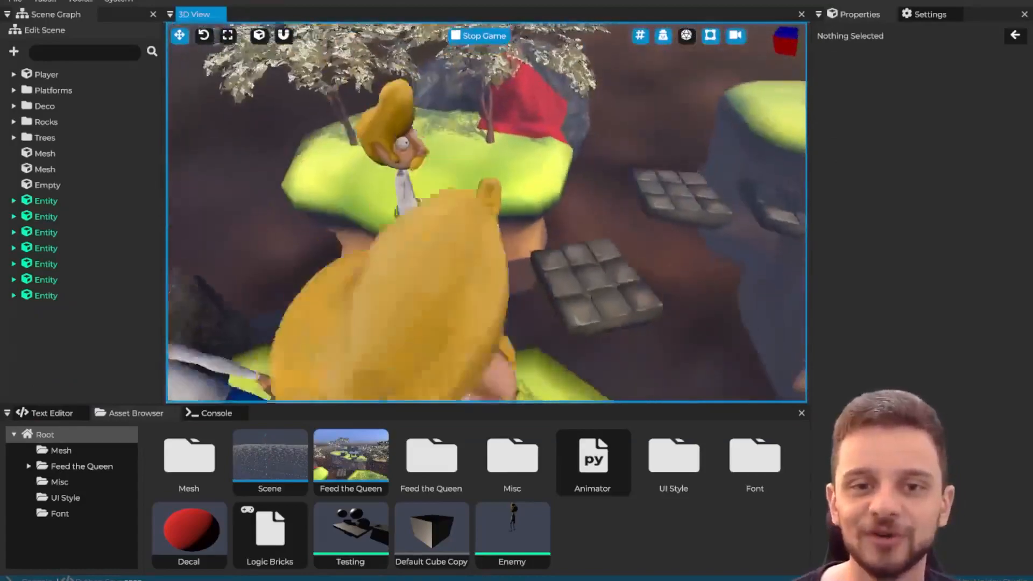
key("w")
key("space")
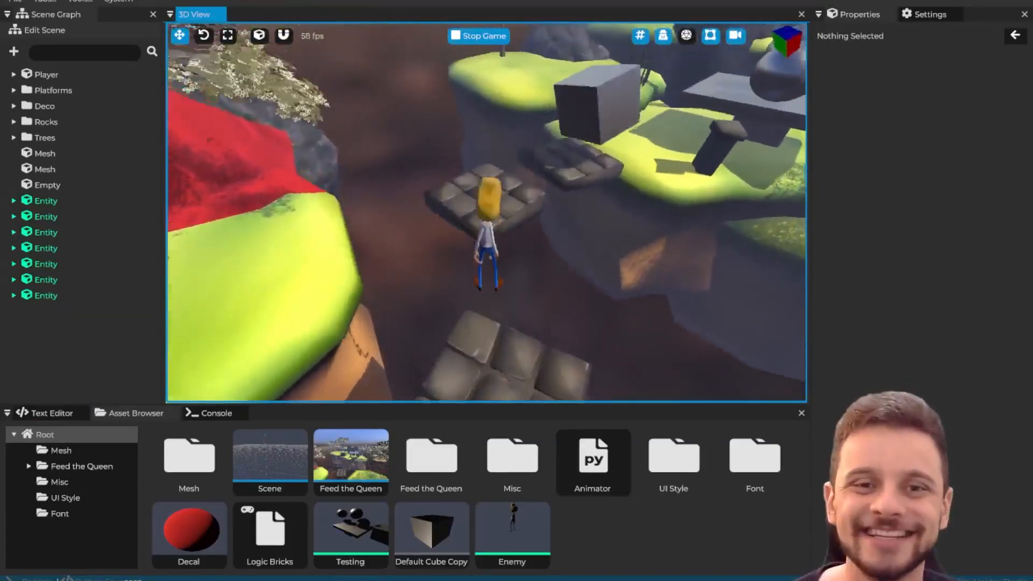
key("w")
key("space")
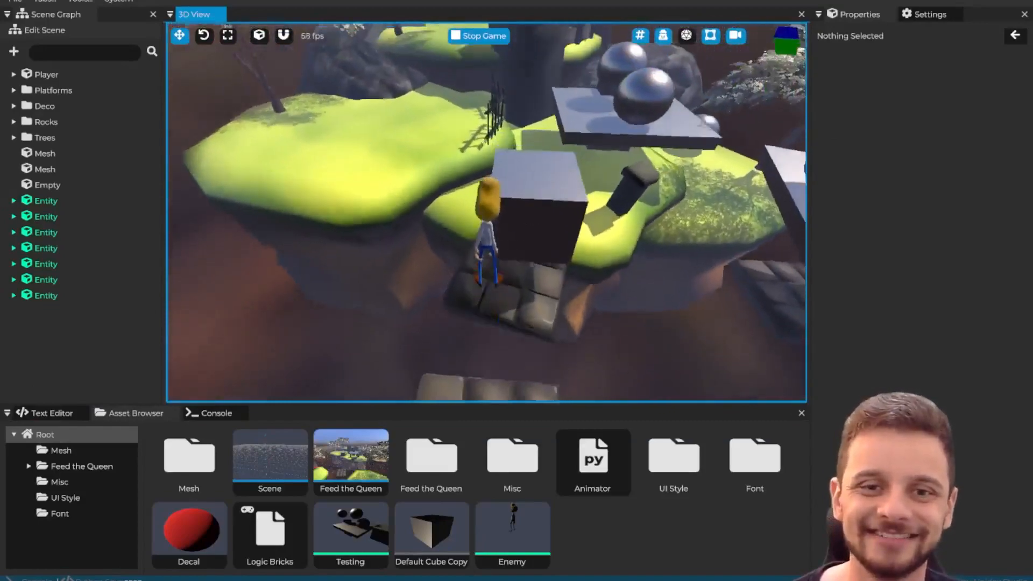
key("w")
key("space")
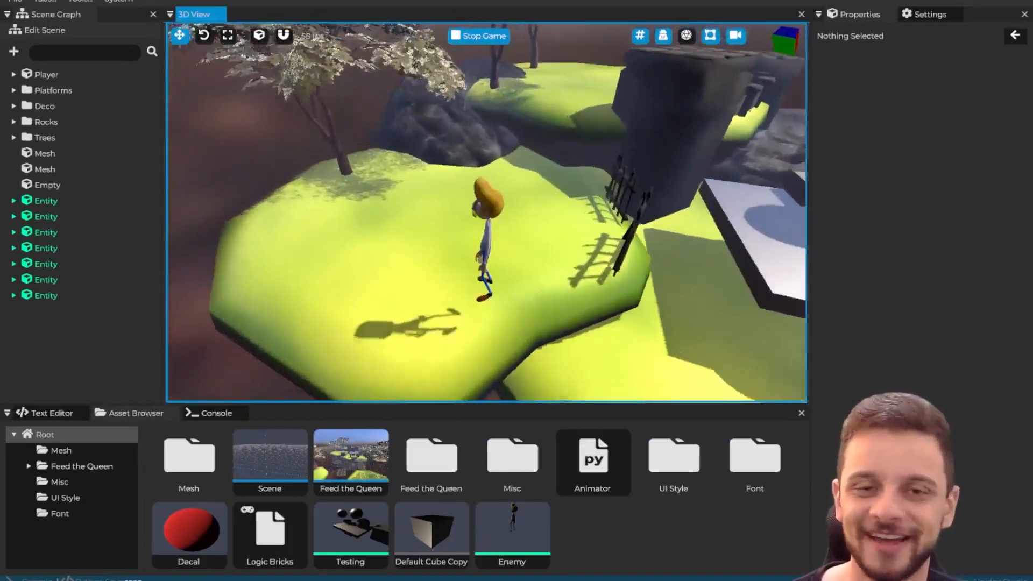
key("w")
key("space")
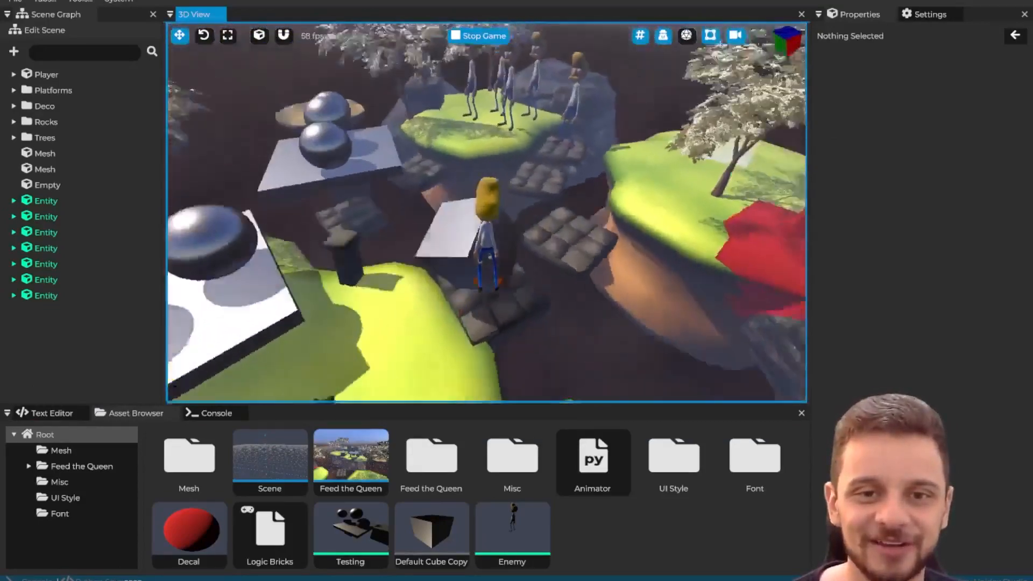
key("w")
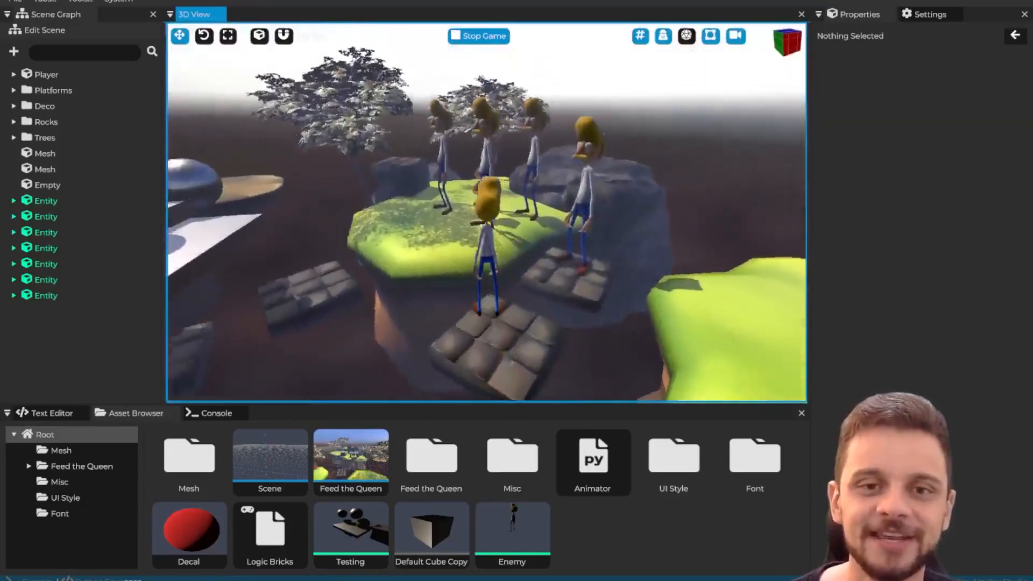
key("w")
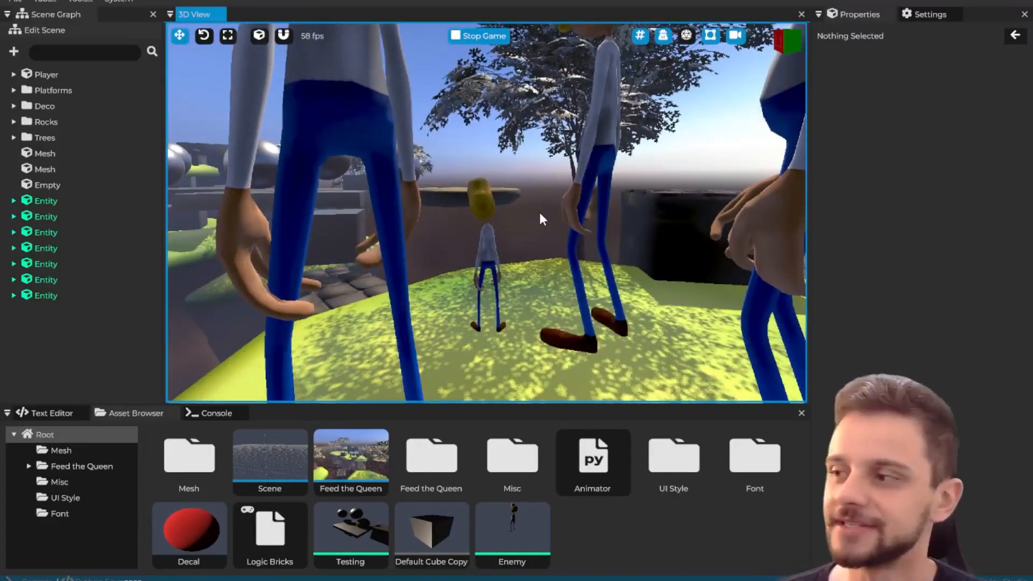
key("Escape")
right_click(591, 484)
mouse_move(667, 512)
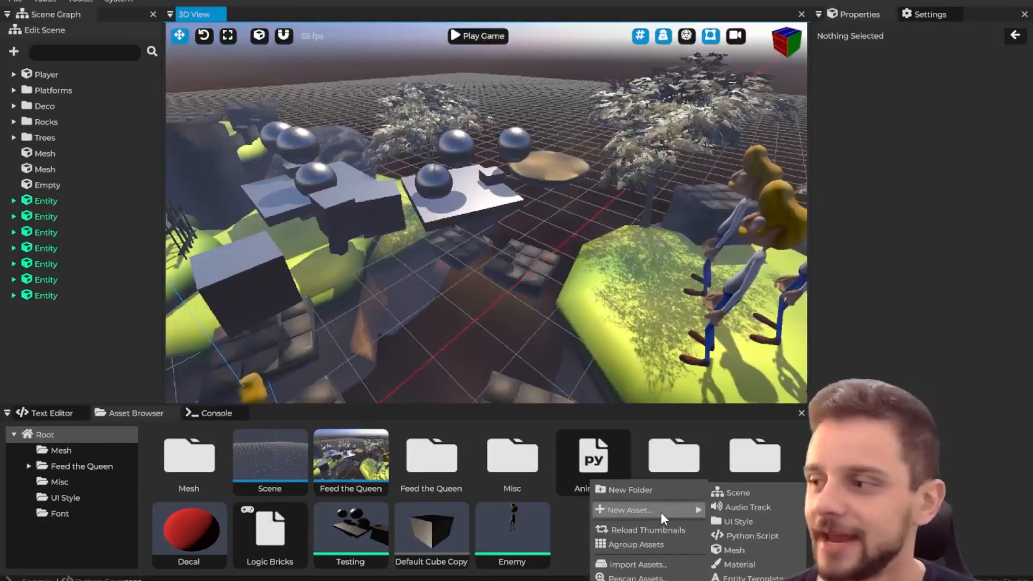
Open the Enemy template and look over its character from several angles.
double_click(512, 518)
middle_click_drag(447, 301, 447, 252)
right_click_drag(446, 253, 481, 215)
right_click_drag(482, 111, 502, 147)
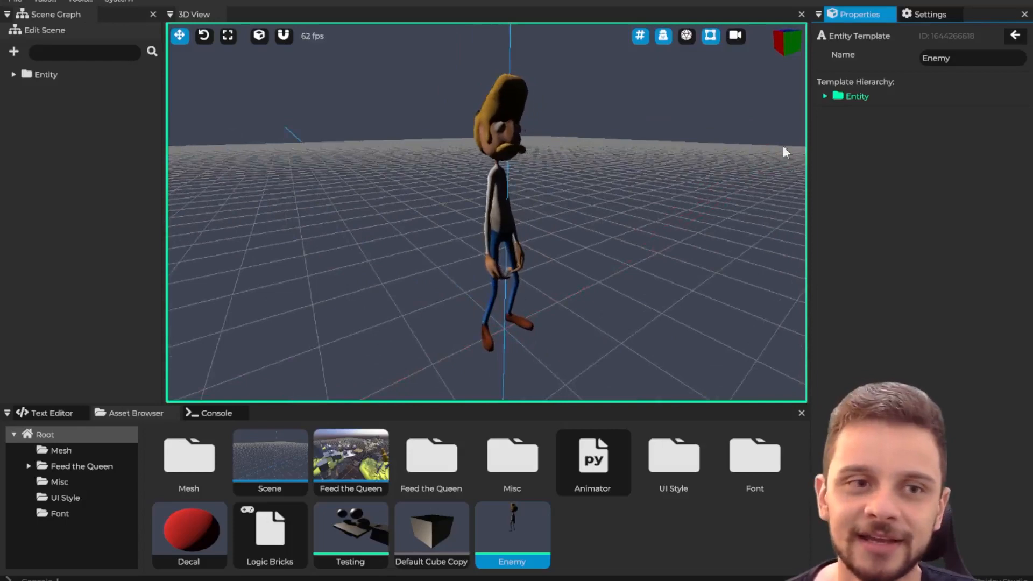
right_click_drag(487, 226, 502, 357)
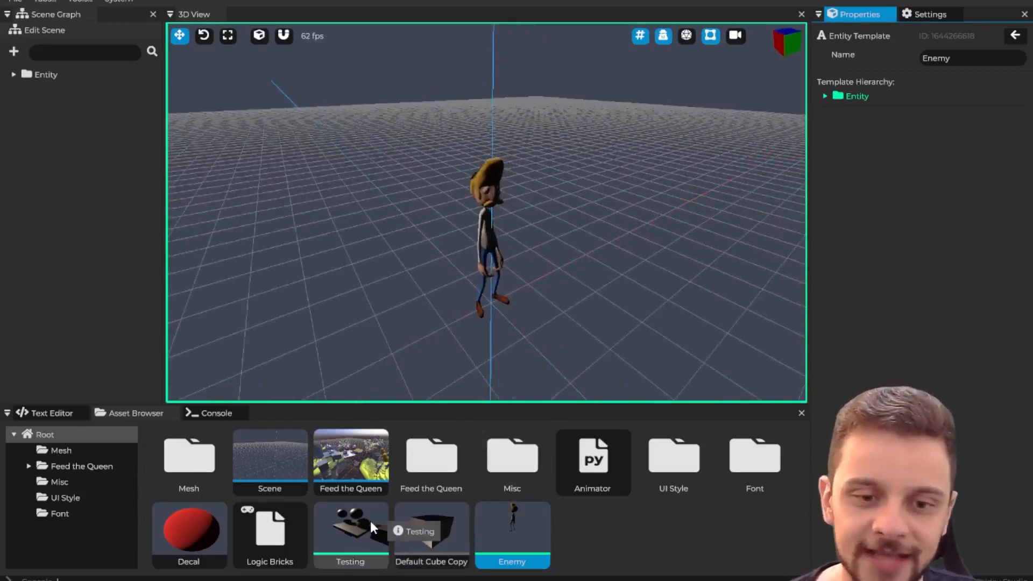
Return to the Feed the Queen scene and select the stone platform just behind the player character.
double_click(361, 468)
right_click_drag(545, 224, 486, 204)
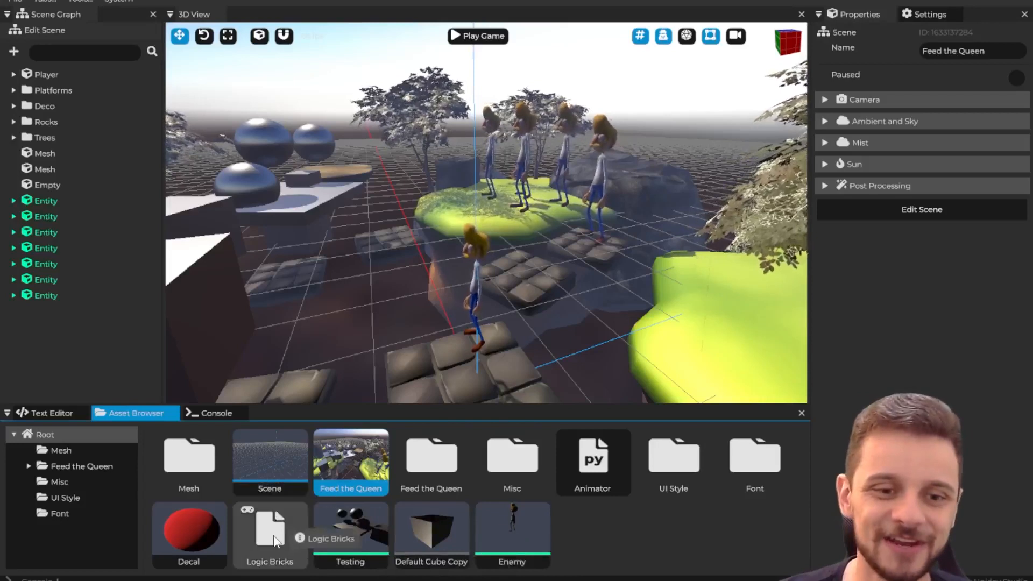
left_click(500, 281)
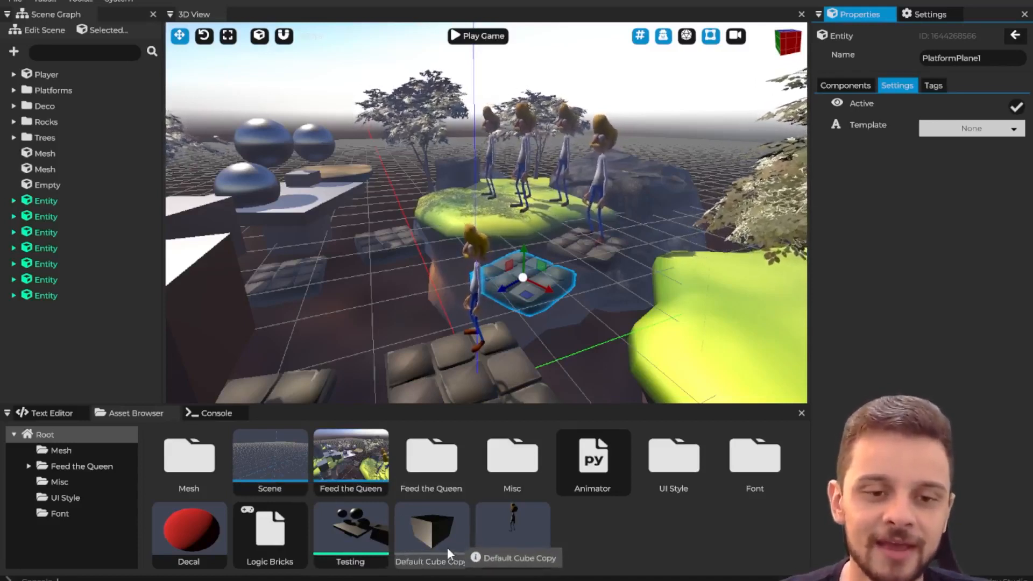
left_click(616, 555)
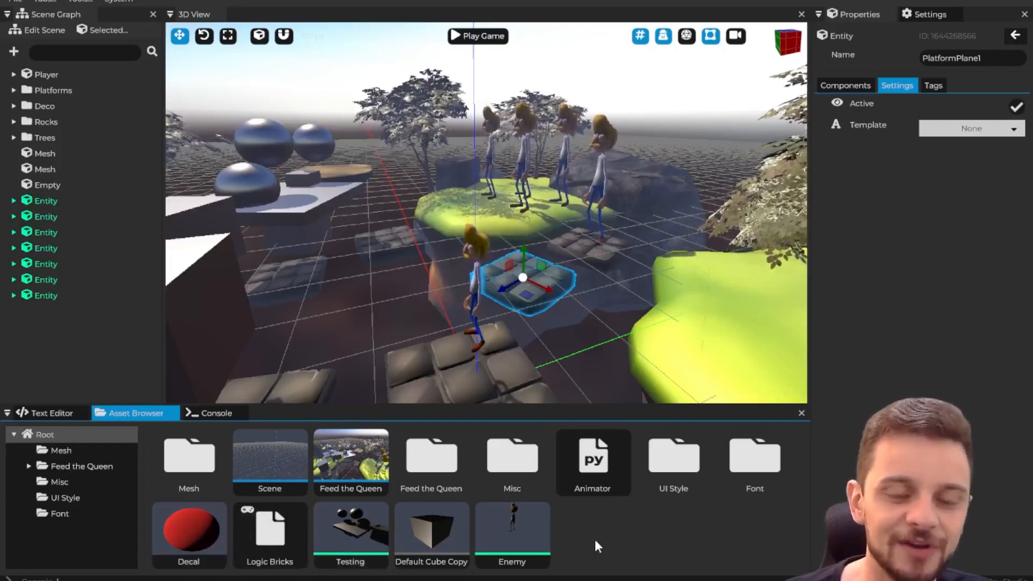
Browse the assets stored in the Mesh and Feed the Queen folders.
double_click(203, 452)
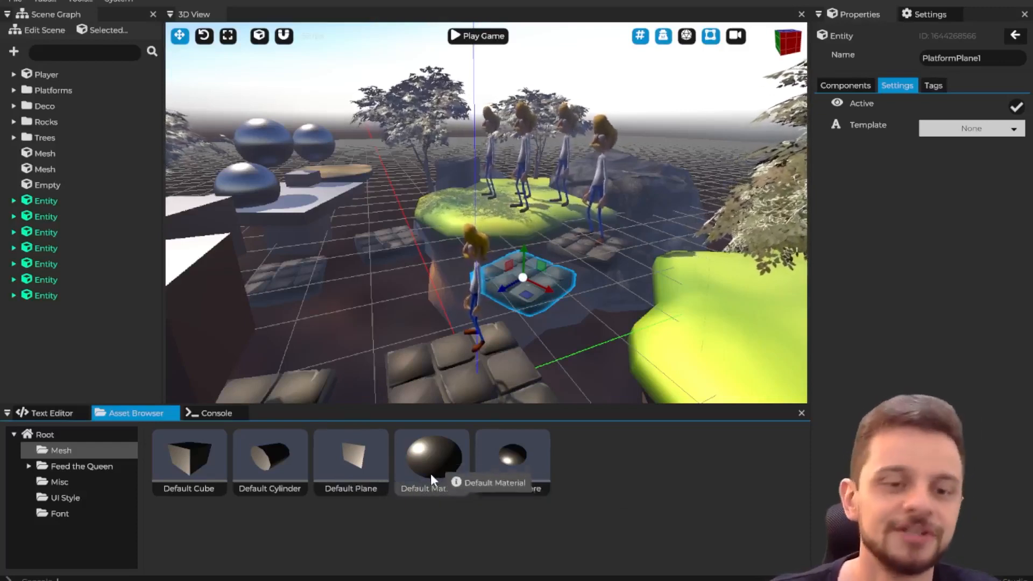
left_click(29, 466)
left_click(88, 482)
left_click(75, 465)
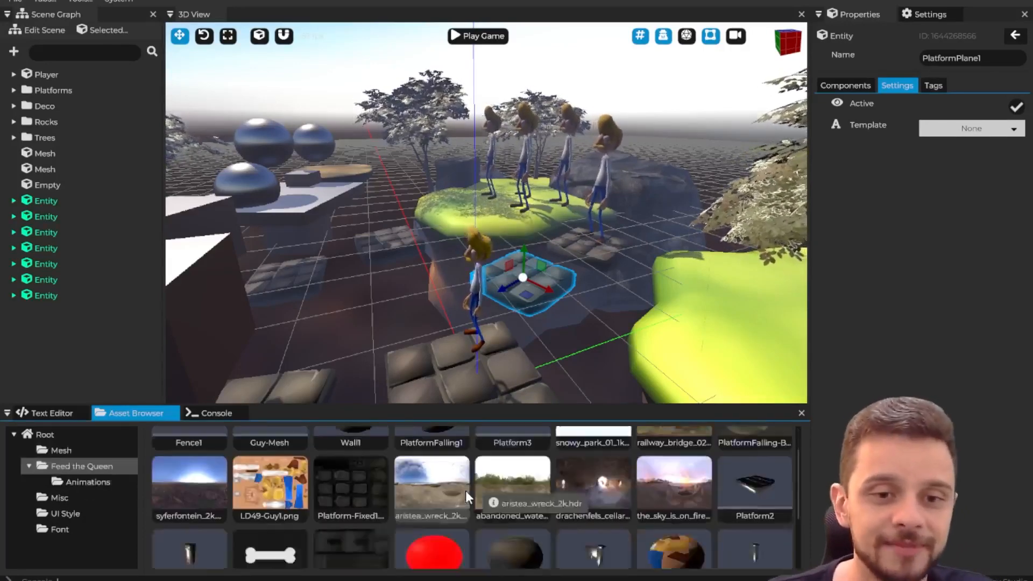
scroll(275, 475, "down", 2)
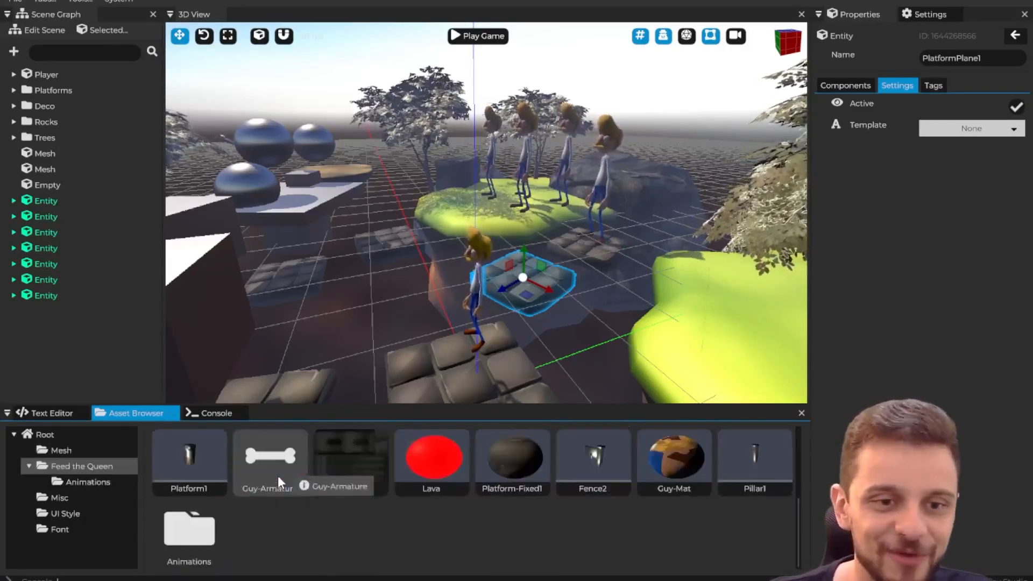
scroll(376, 500, "up", 2)
Go back to the root folder and reopen the Enemy template for editing.
left_click(45, 434)
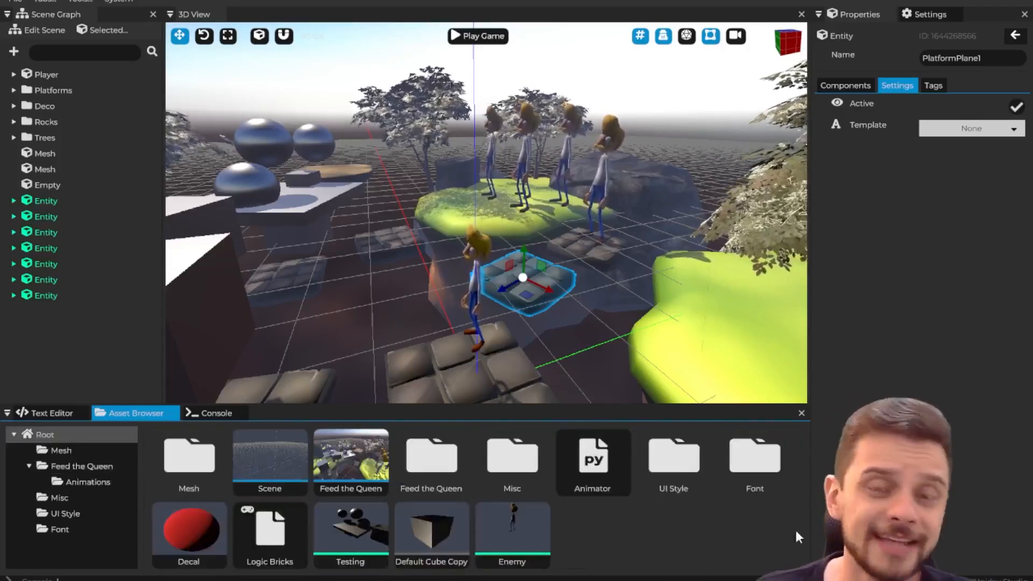
left_click(520, 530)
double_click(520, 527)
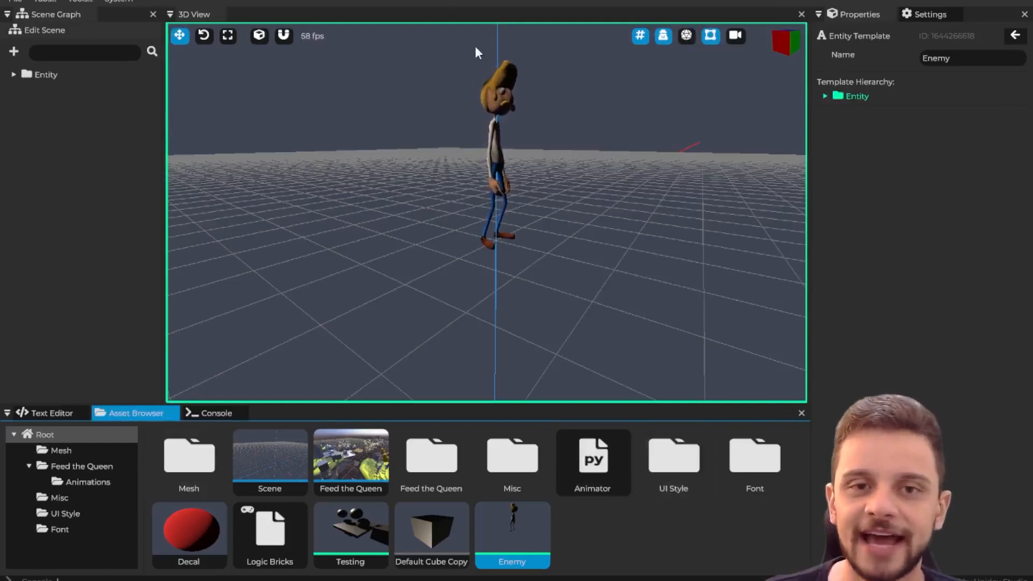
Return to the Feed the Queen scene, select the PlatformPlane1 stone platform near the white blocks, and look over the placed enemies.
mouse_move(543, 106)
right_mouse_down()
mouse_move(542, 96)
mouse_move(551, 113)
right_mouse_up()
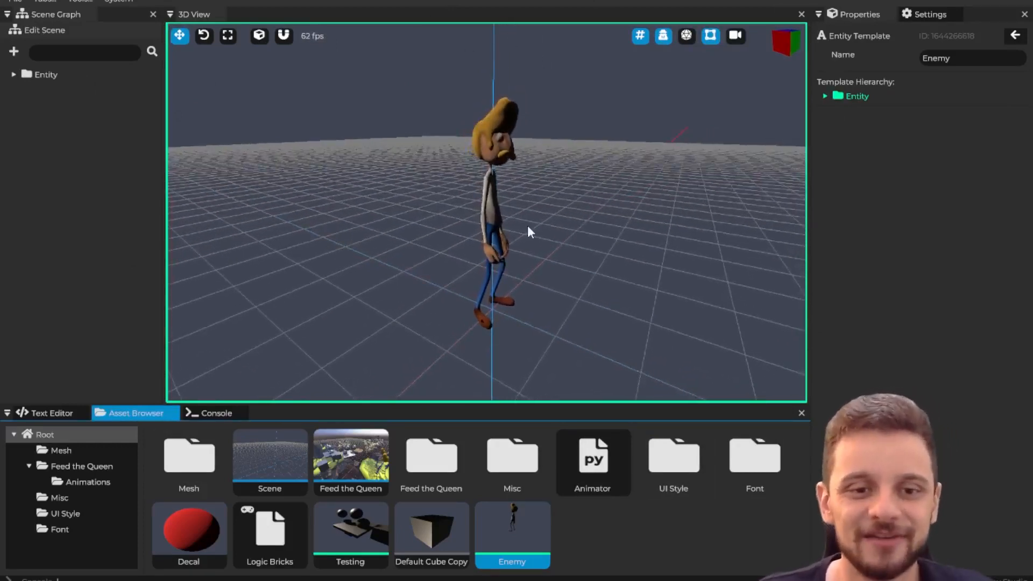
double_click(360, 436)
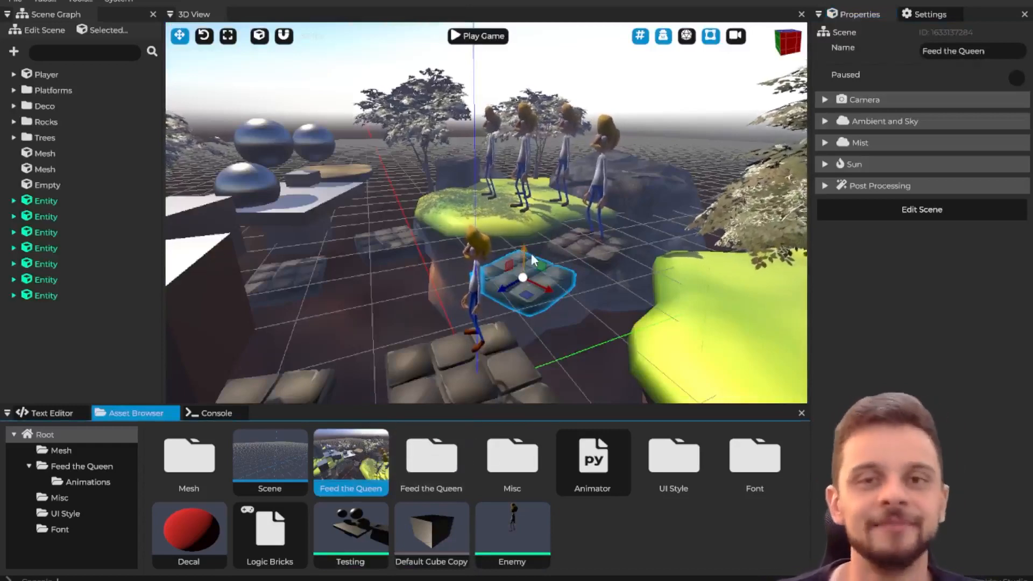
left_click(393, 239)
right_click_drag(486, 207, 398, 221)
key("w")
key("s")
right_click_drag(486, 211, 487, 206)
key("w")
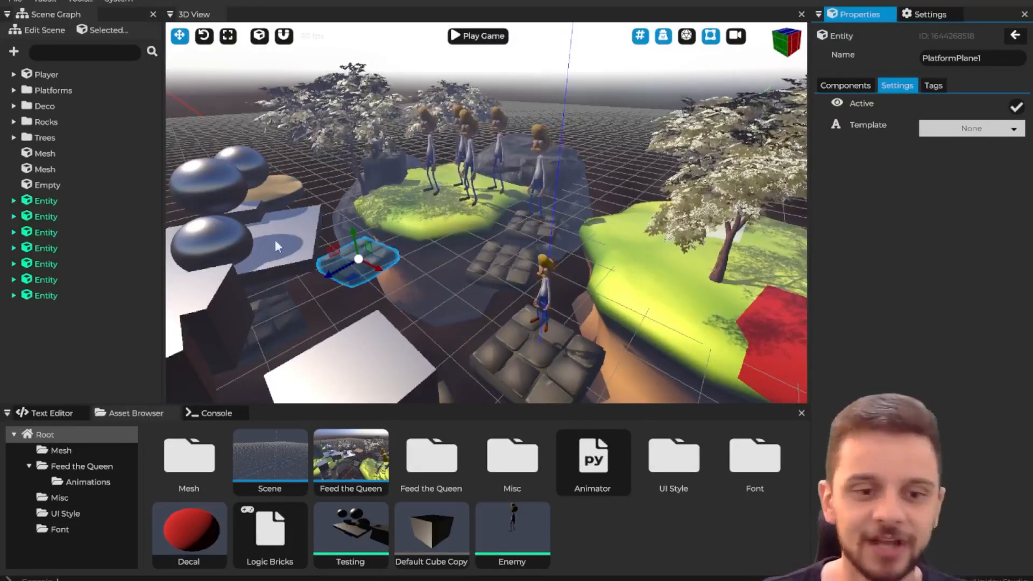
Inspect the Logic Bricks asset and the Logic Bricks component on the floating cube above the stone platform.
left_click(271, 524)
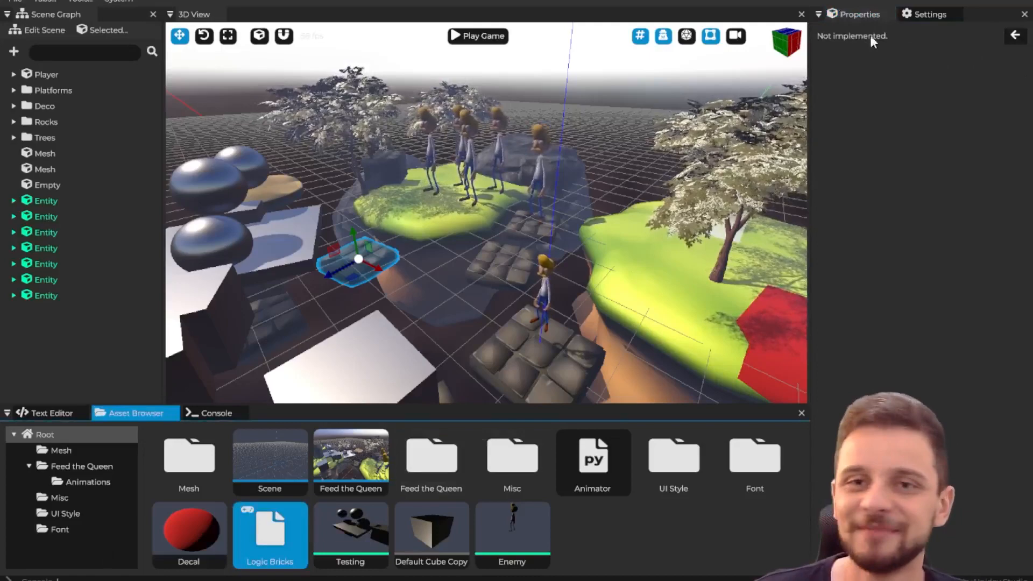
middle_click_drag(304, 257, 456, 218)
left_click(416, 278)
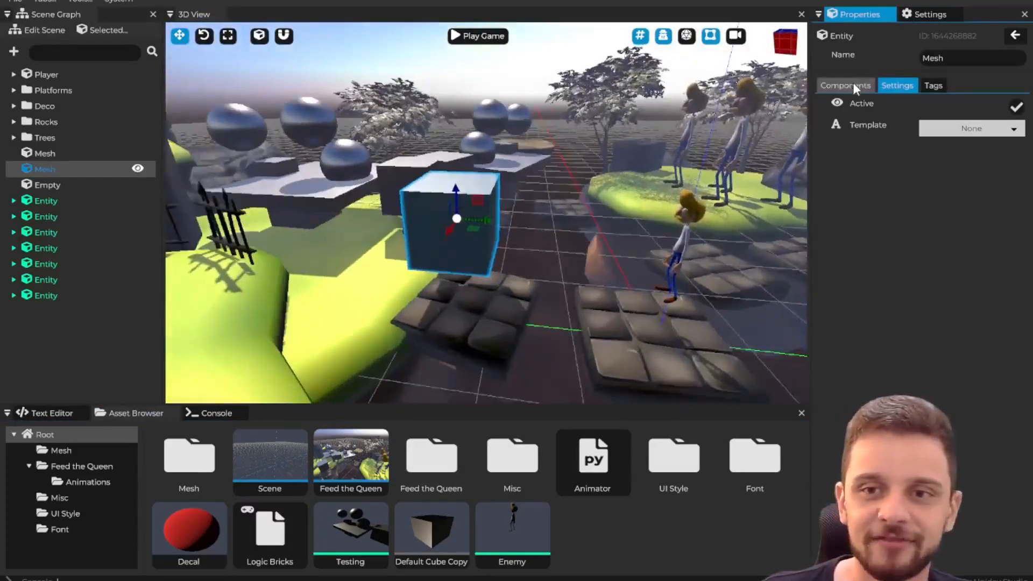
left_click(854, 86)
left_click(903, 327)
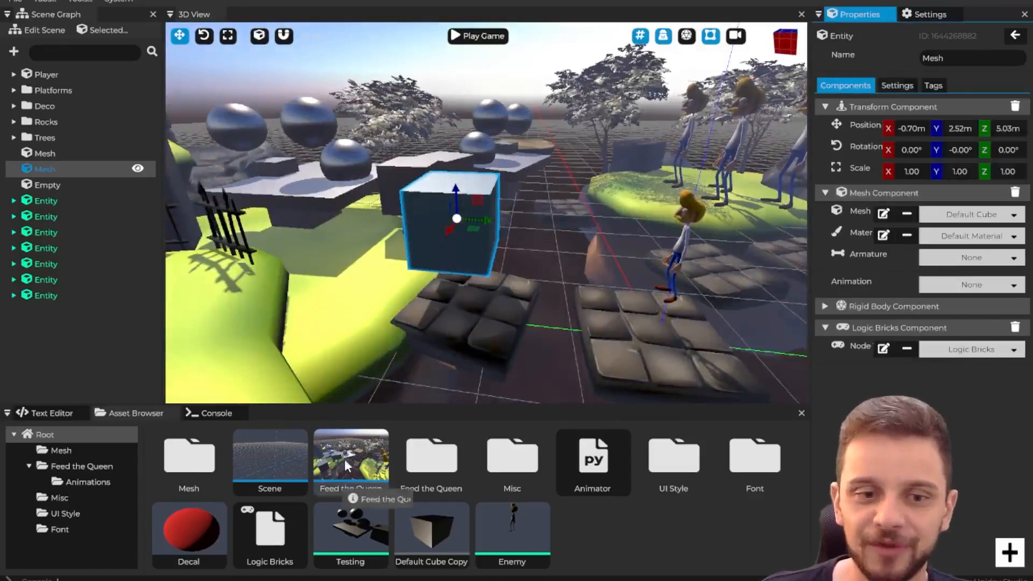
left_click(270, 533)
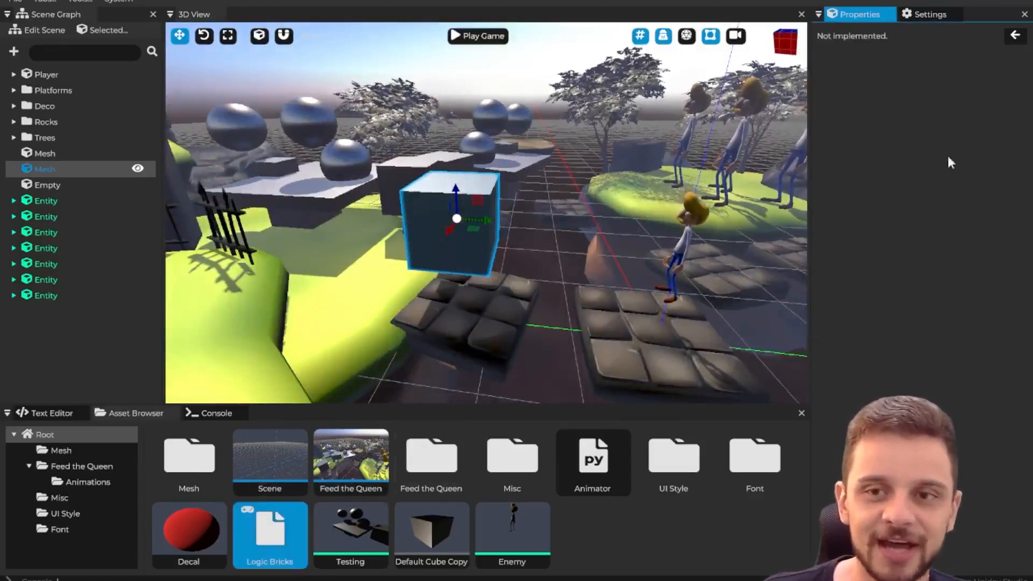
Run the game to watch the cube and the player character, and stop it again.
left_click(481, 35)
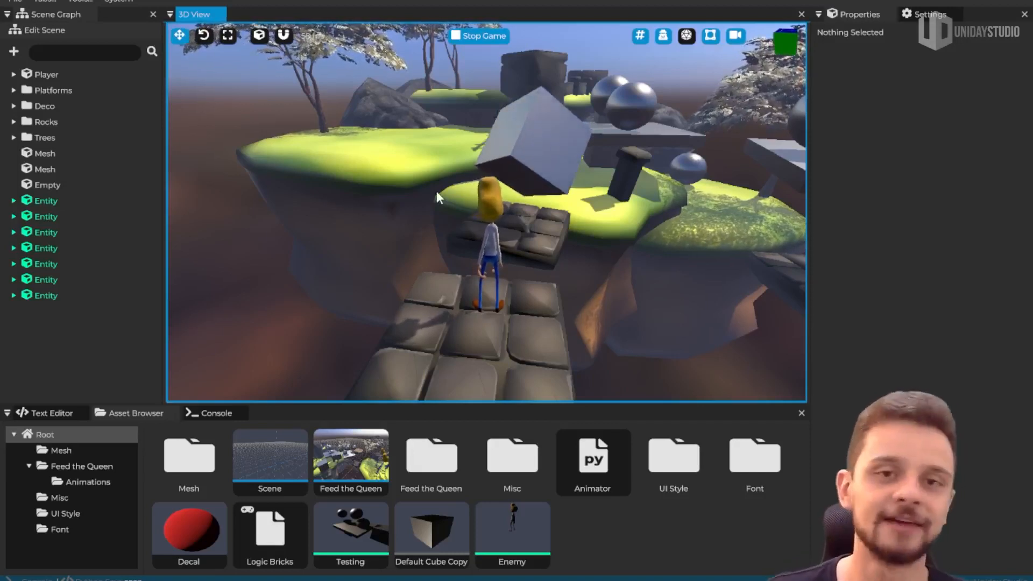
key("Escape")
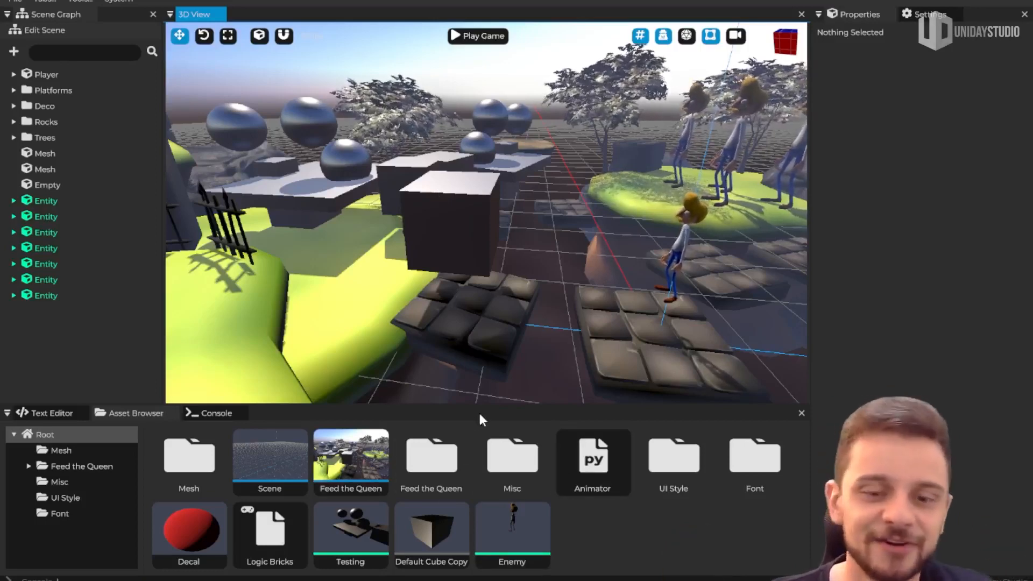
Add a UI Element entity, resize it to about 42% wide by 27% high, and place it low in the view.
right_click_drag(604, 268, 496, 208)
right_click(76, 346)
right_click(48, 341)
mouse_move(86, 455)
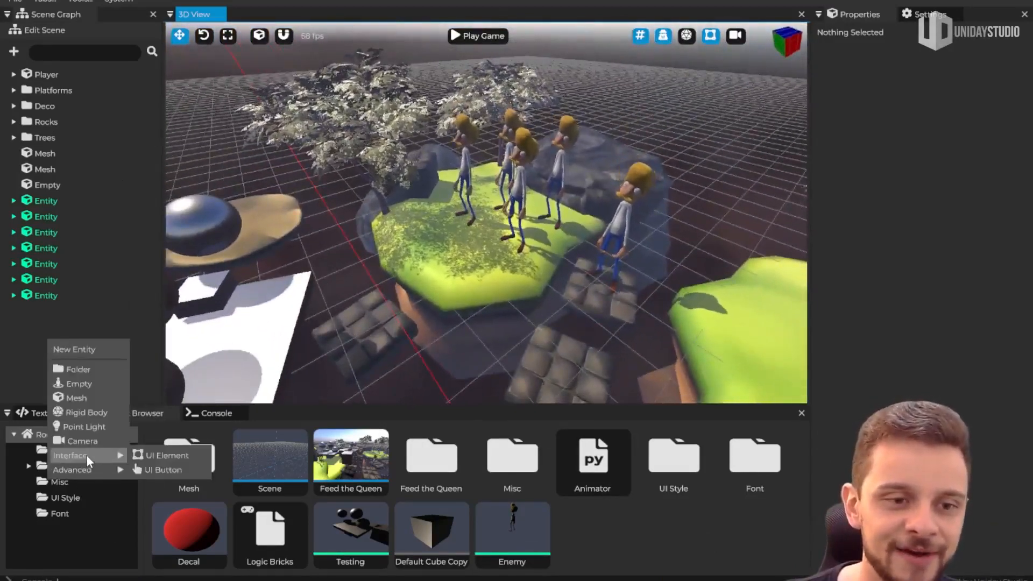
left_click(167, 455)
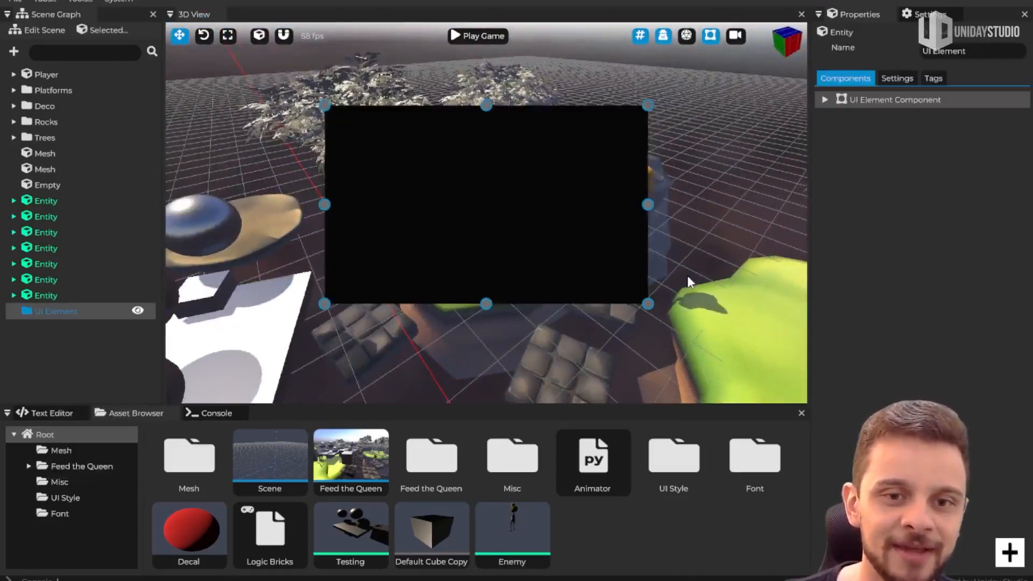
left_click_drag(647, 307, 605, 205)
left_click_drag(512, 164, 487, 344)
right_click(60, 338)
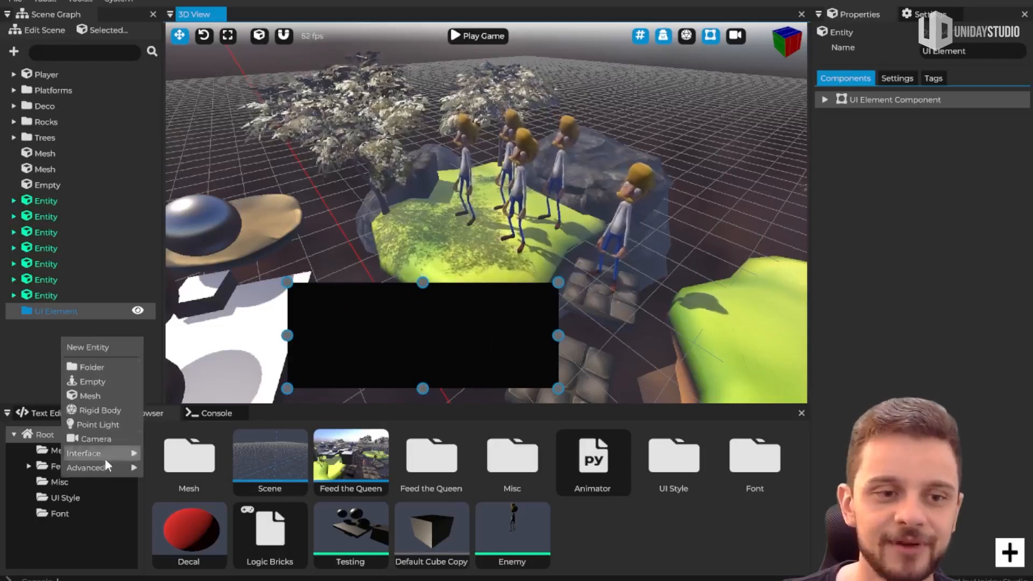
mouse_move(110, 454)
left_click_drag(427, 341, 438, 339)
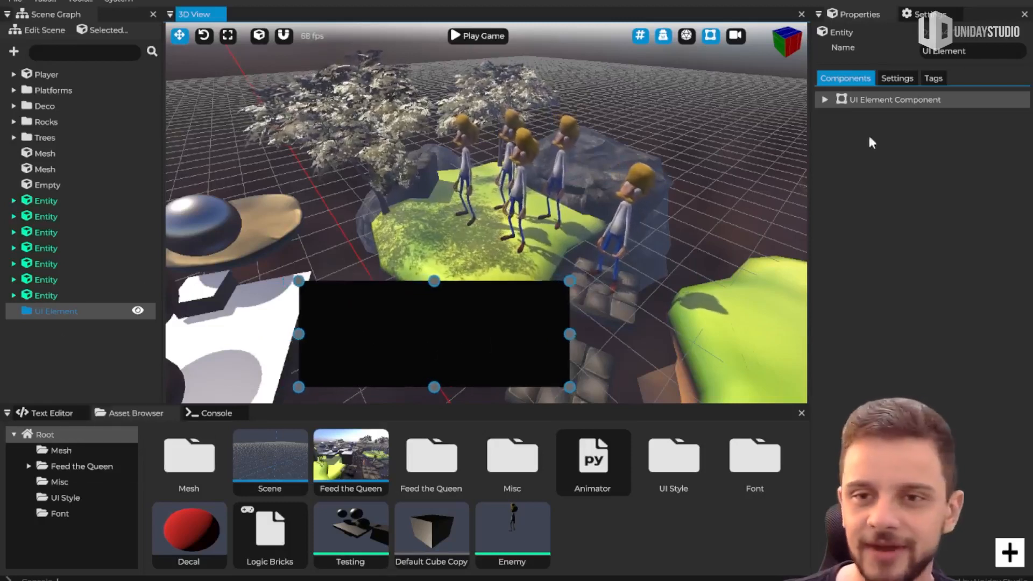
Set the UI element's text font to Montserrat-Regular and shift the element slightly sideways.
left_click(890, 100)
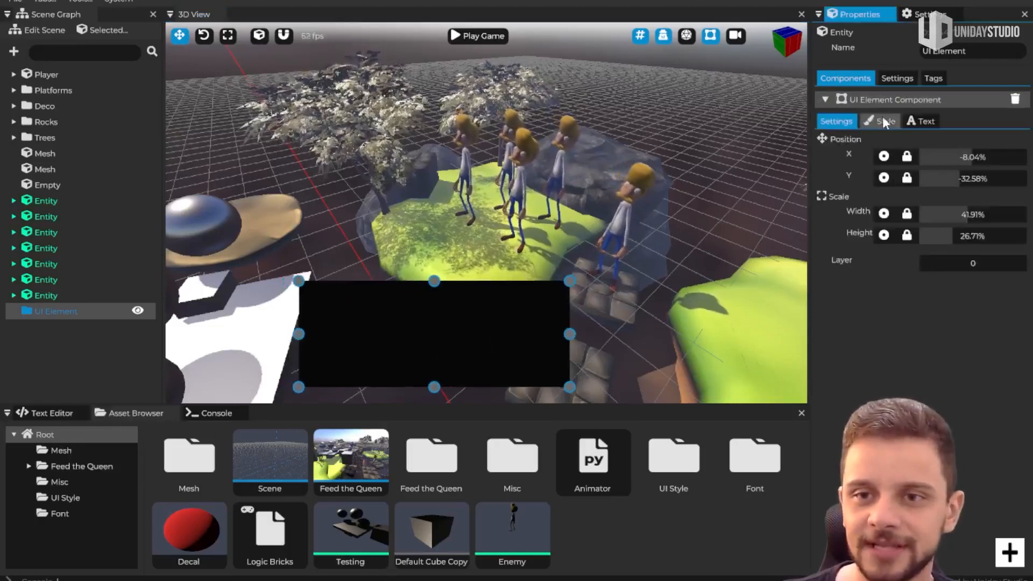
left_click(922, 122)
left_click(972, 166)
left_click(969, 184)
left_click_drag(466, 332, 516, 330)
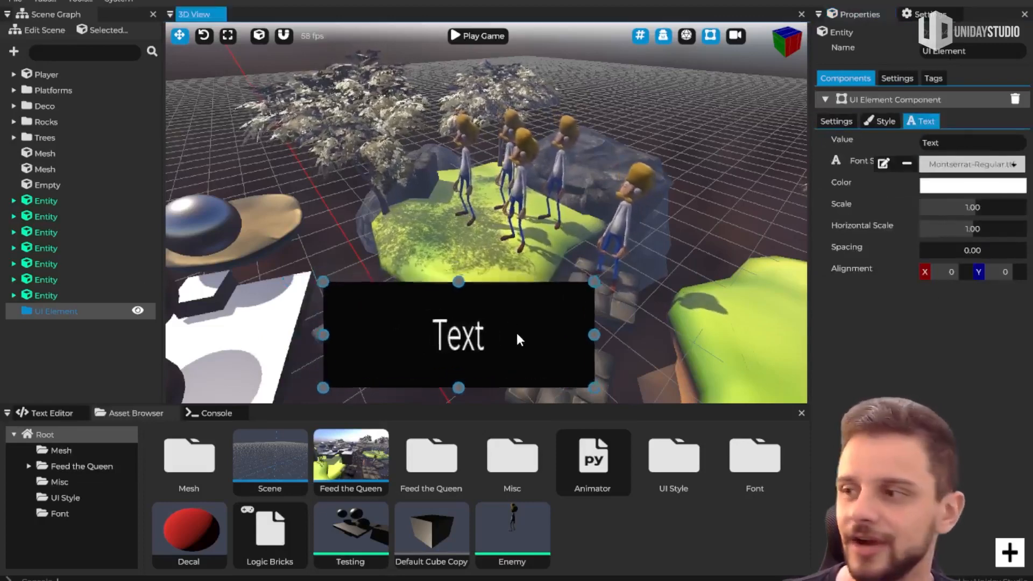
Change the UI element's text value to "Subscribe!".
left_click(955, 143)
key("BackSpace")
key("BackSpace")
key("BackSpace")
key("BackSpace")
type("Sub")
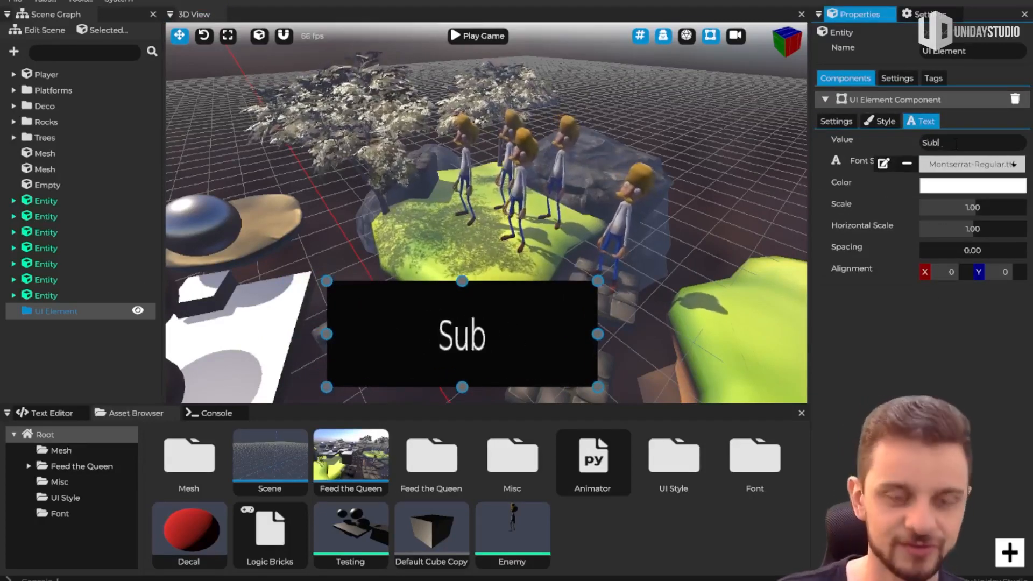
type("scribe!")
Reposition the Subscribe! element and reshape it into a wider, flatter banner across the lower middle of the view.
left_click_drag(526, 334, 592, 281)
mouse_move(258, 293)
middle_mouse_down()
mouse_move(318, 280)
mouse_move(250, 296)
middle_mouse_up()
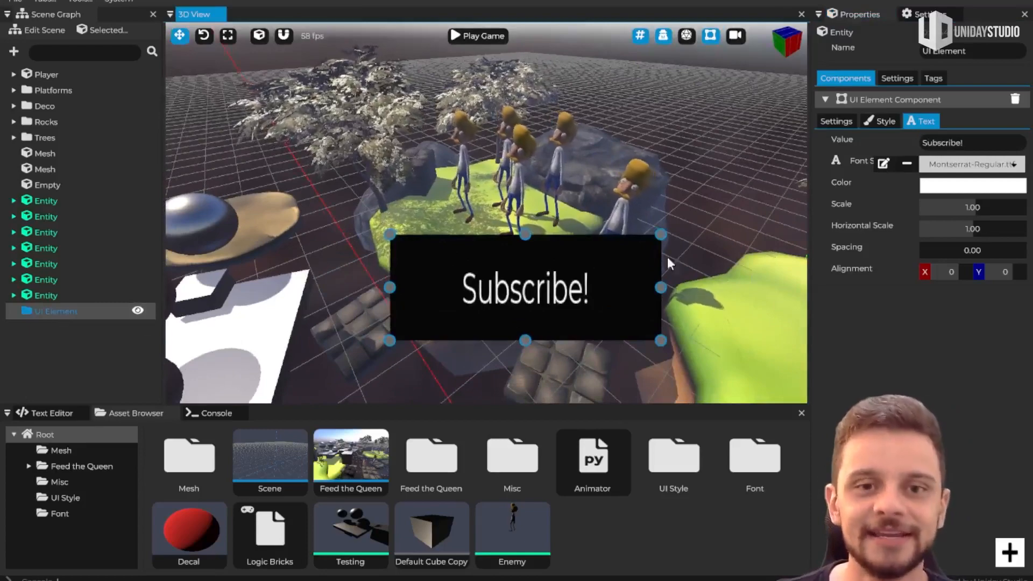
left_click_drag(660, 234, 695, 282)
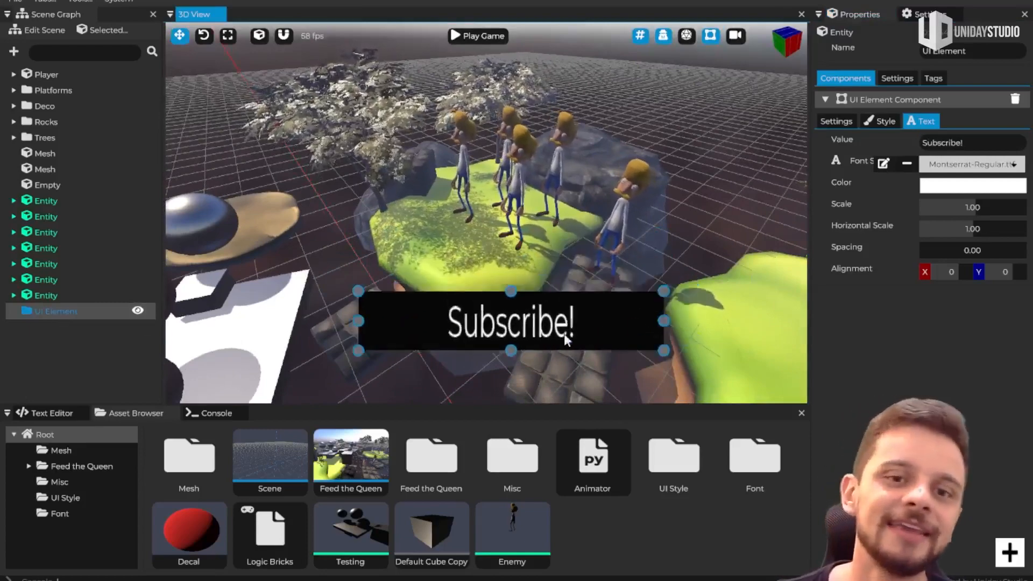